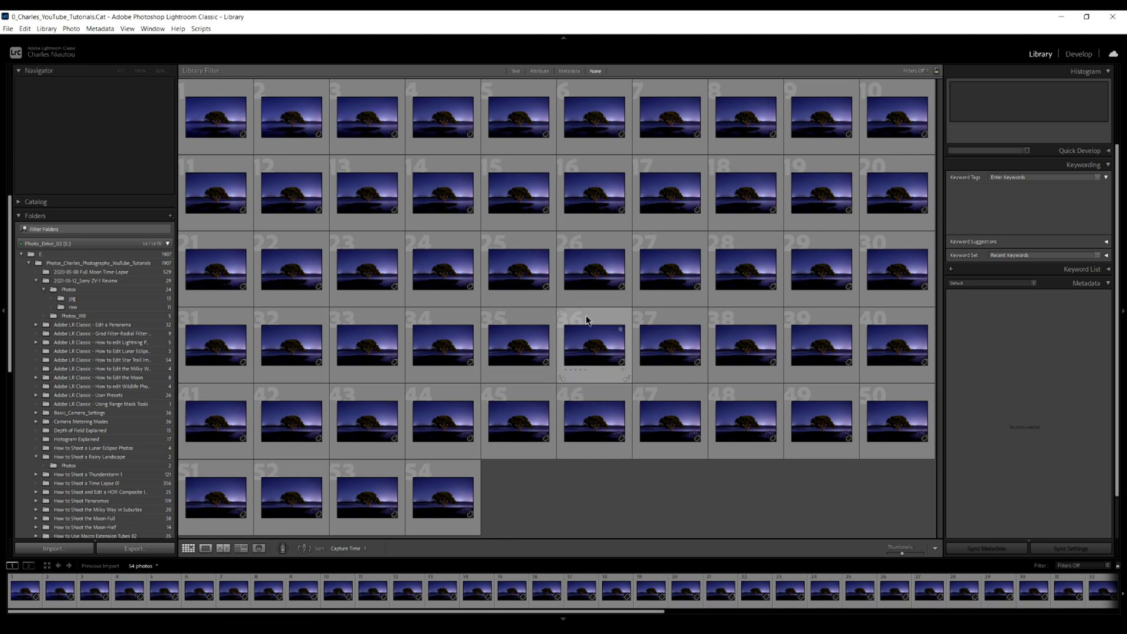
Step: Open photo 27 of the 54-shot night tree sequence in the Develop module
click(668, 281)
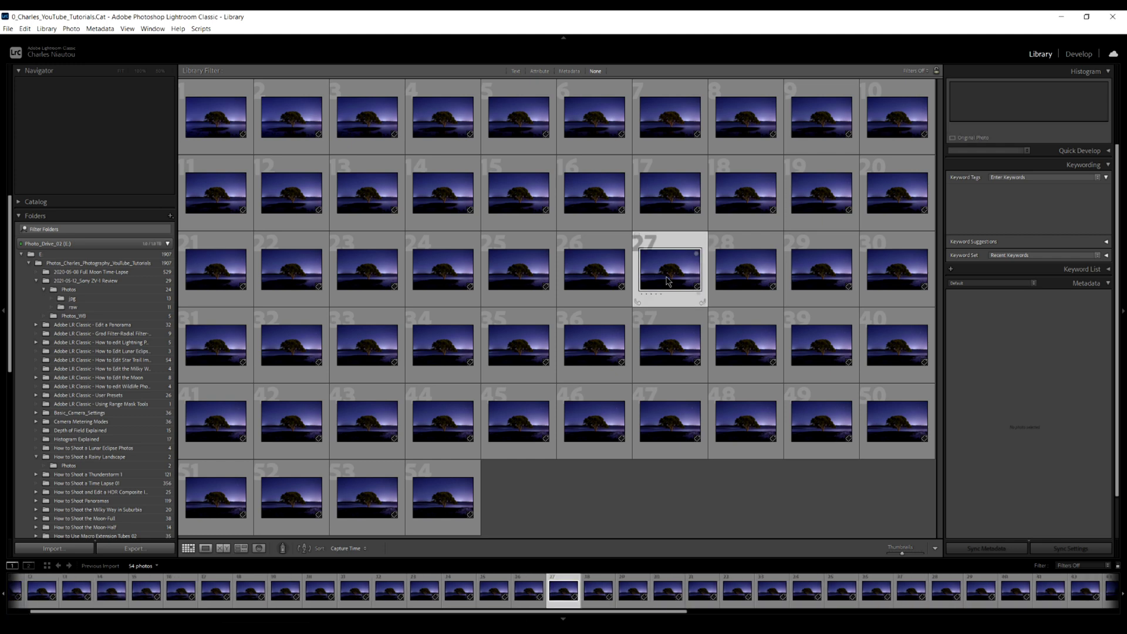
click(1080, 55)
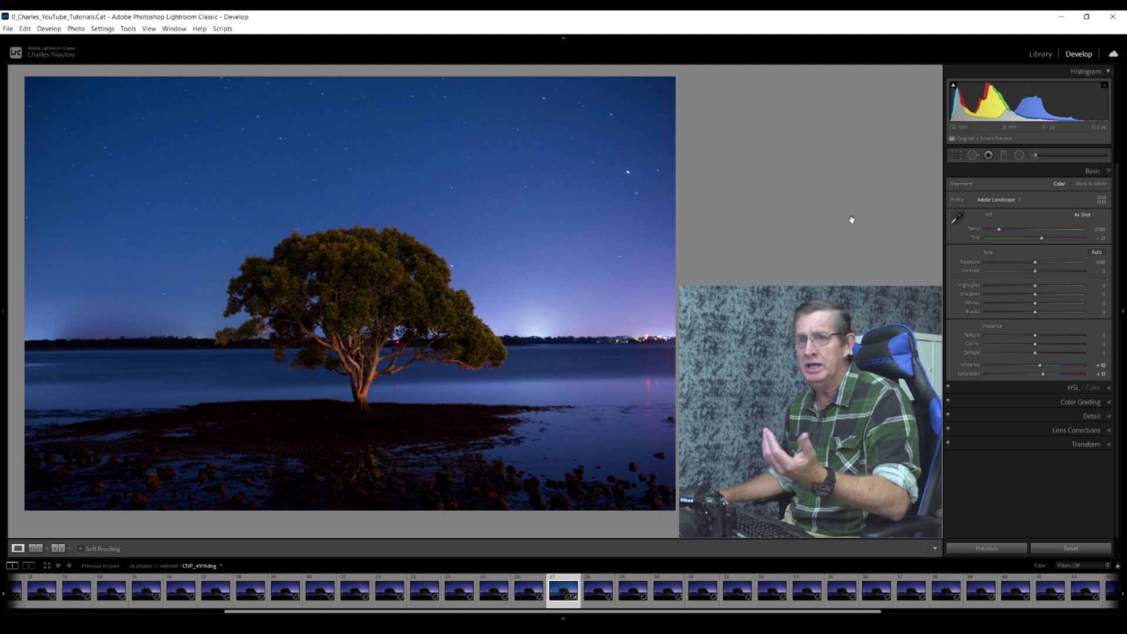
Step: Try the Adobe Color profile on the photo, and return to Adobe Landscape
click(1009, 203)
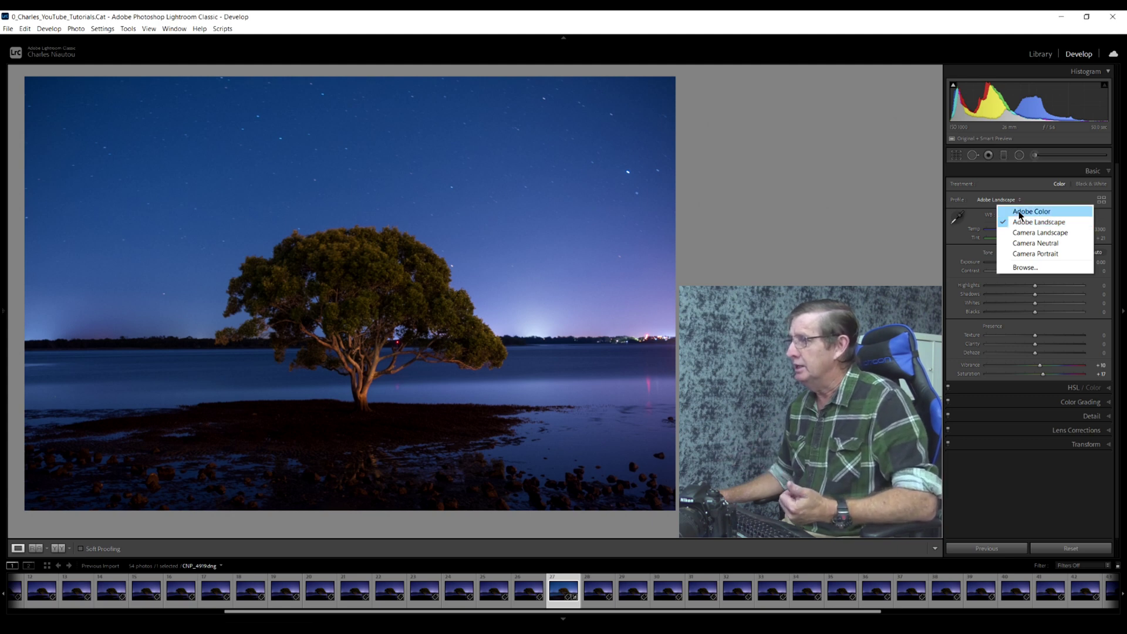
click(1019, 212)
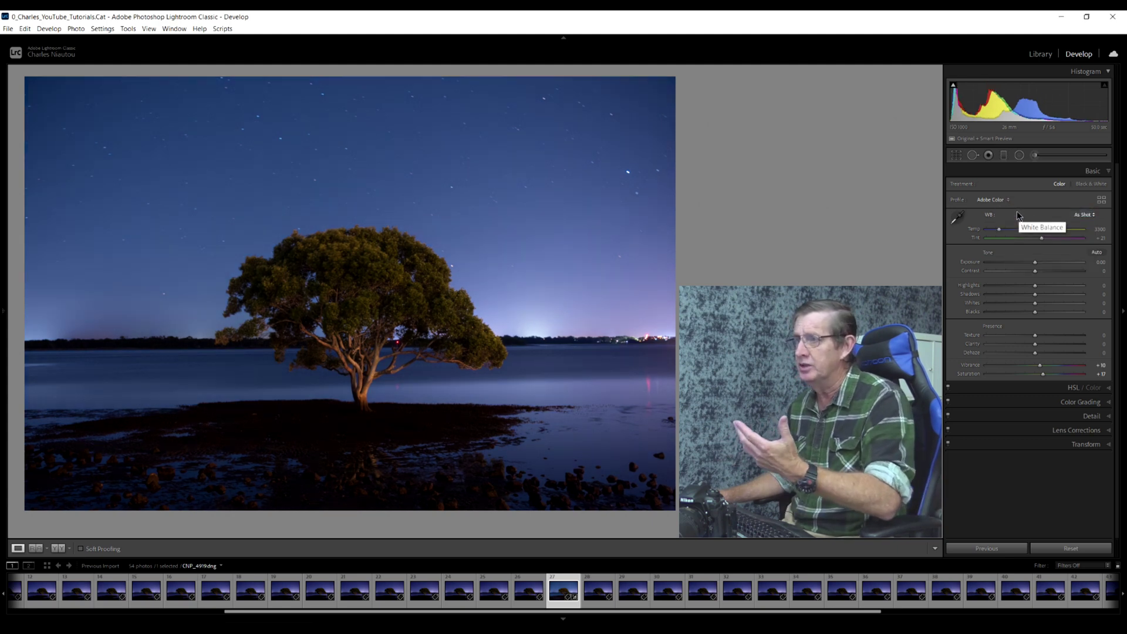
click(996, 201)
click(1006, 221)
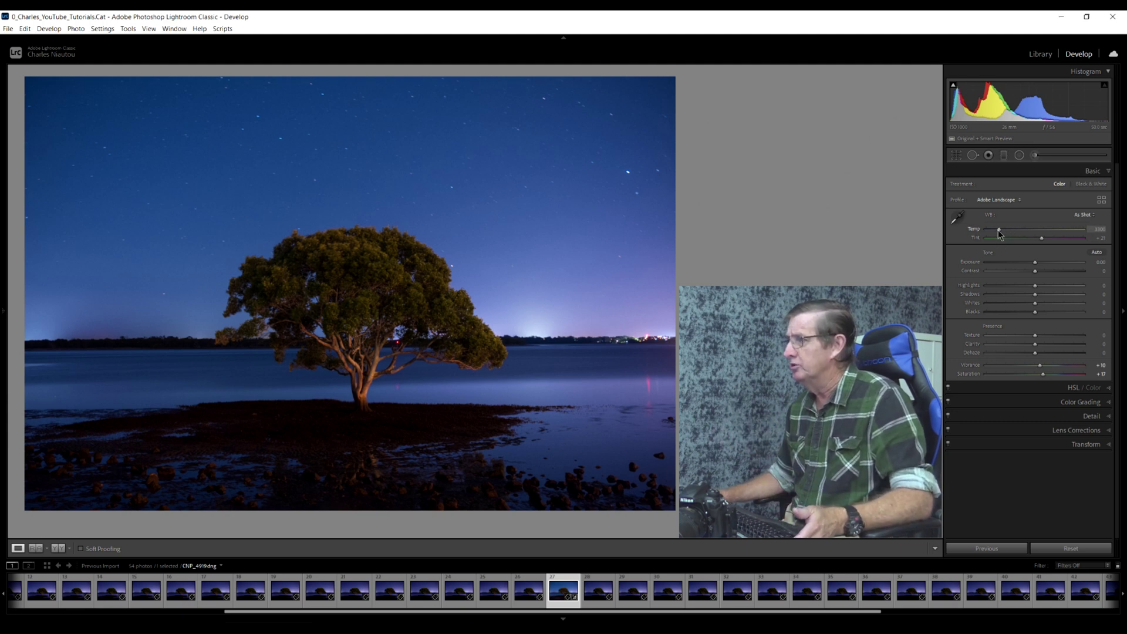
Step: Adjust the white balance to a temperature of 3629 and a tint of +6
drag(1000, 233, 1004, 234)
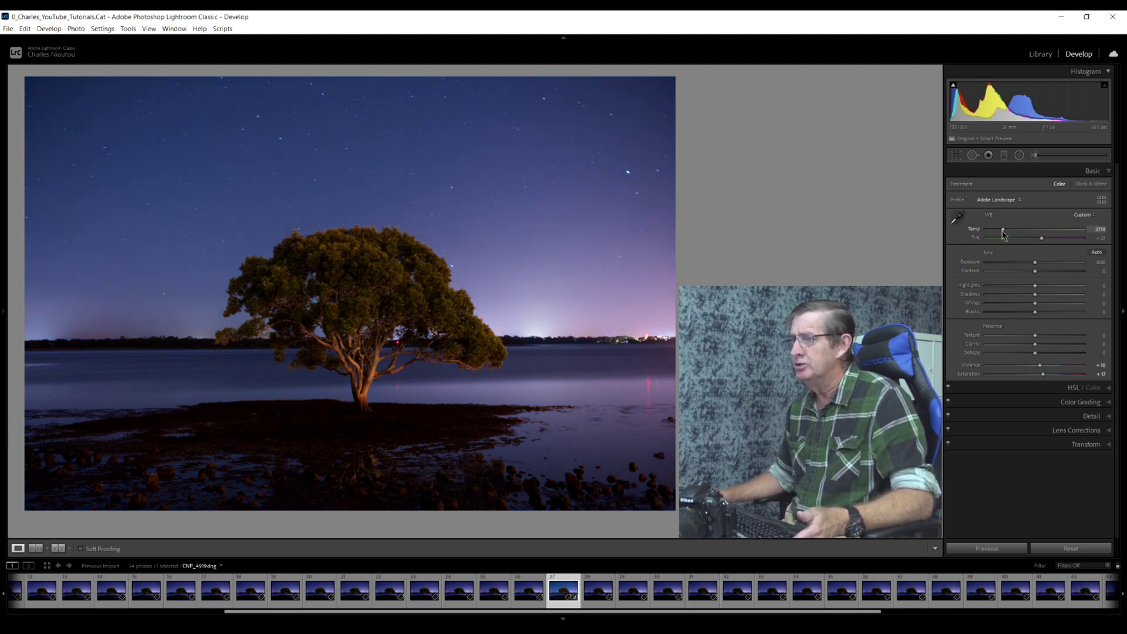
drag(1004, 234, 1003, 235)
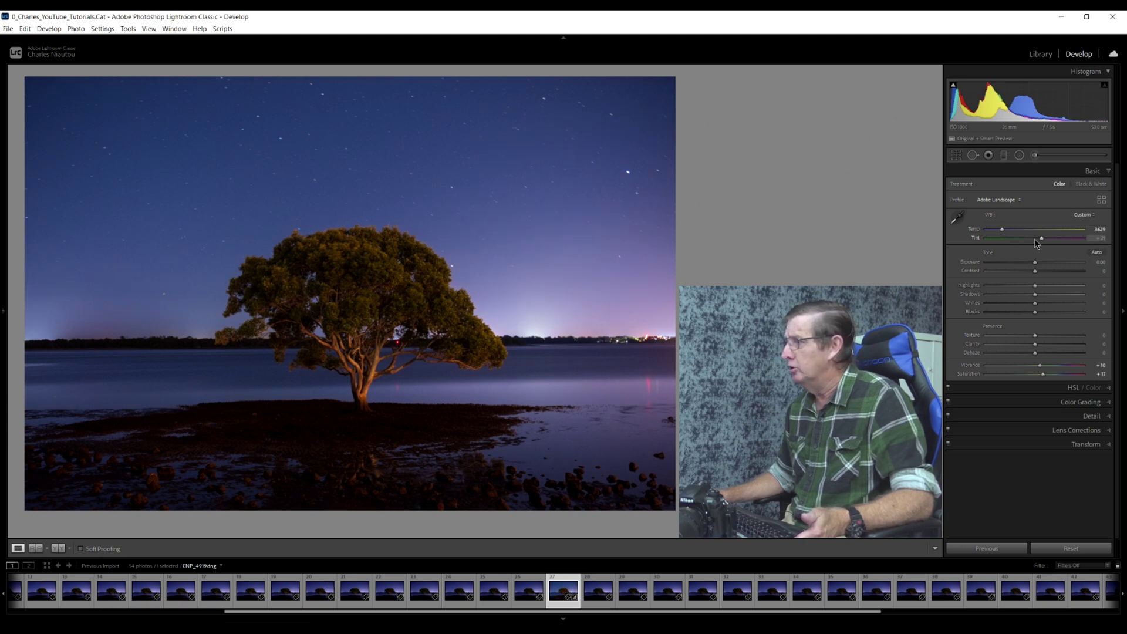
drag(1043, 243, 1037, 243)
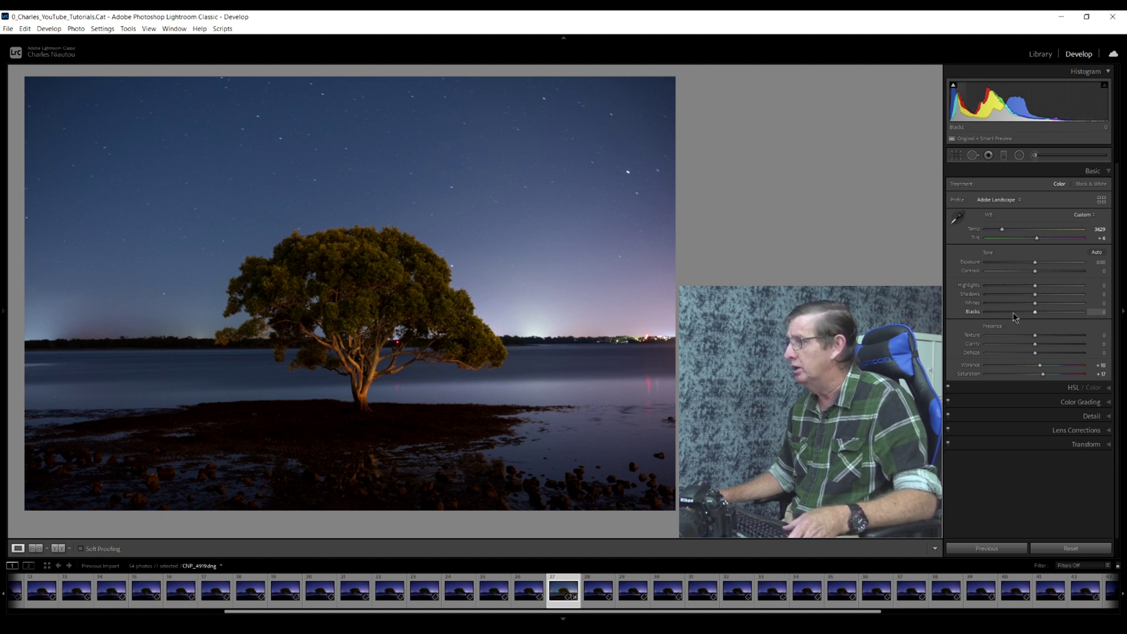
Step: Adjust the photo's tone with Blacks at +20, Whites at -11, Highlights at -74 and Shadows at +35
key(alt)
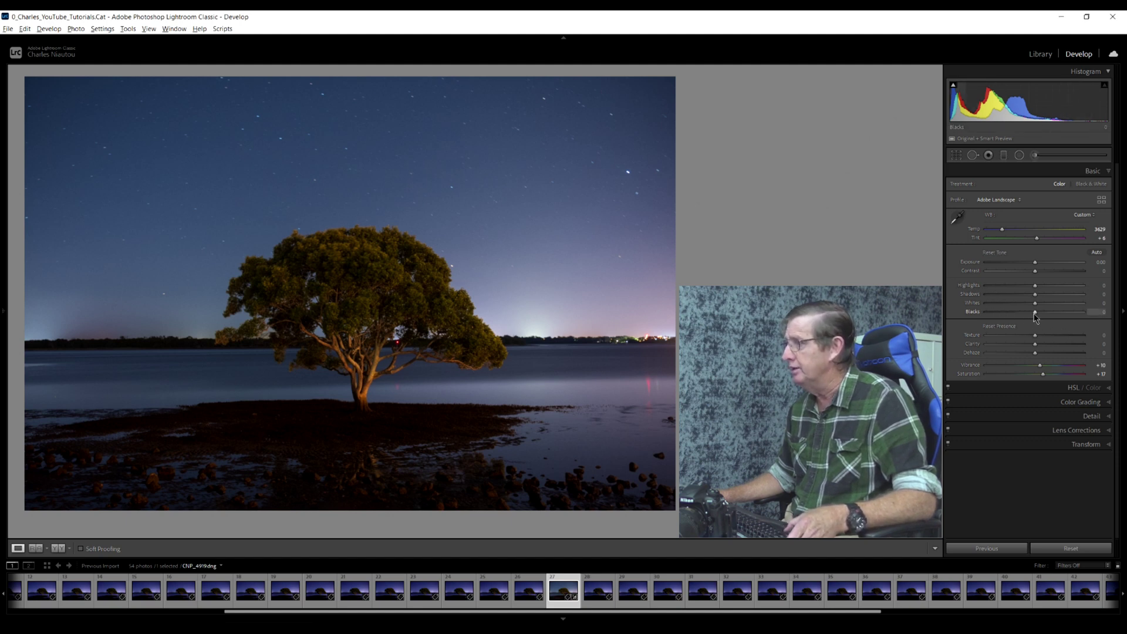
drag(1035, 316, 1043, 311)
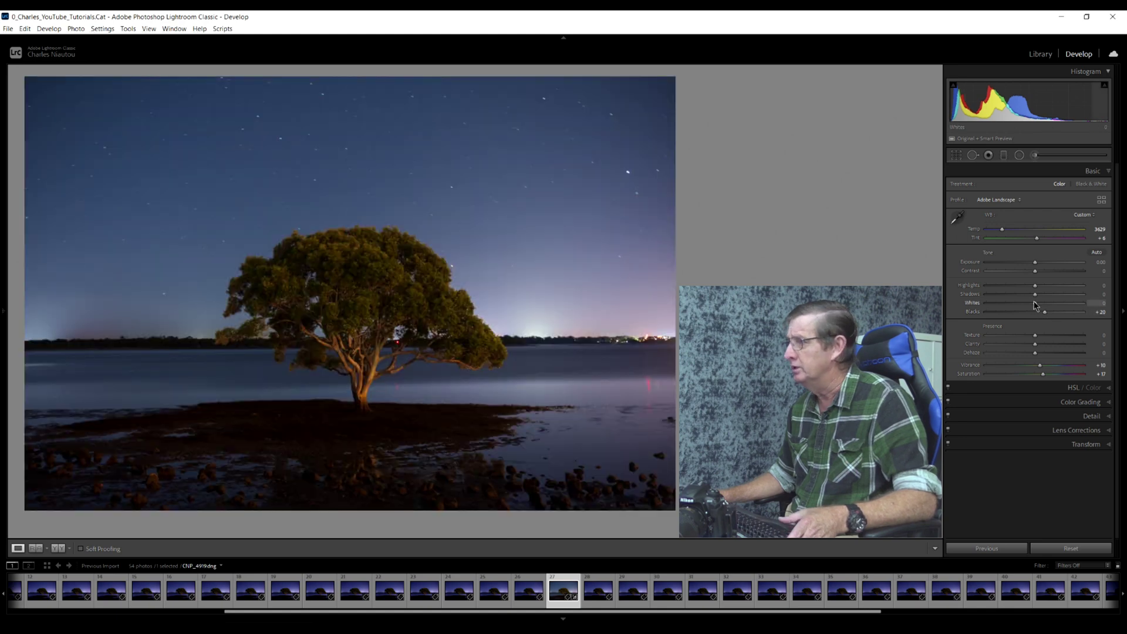
drag(1035, 304, 1015, 287)
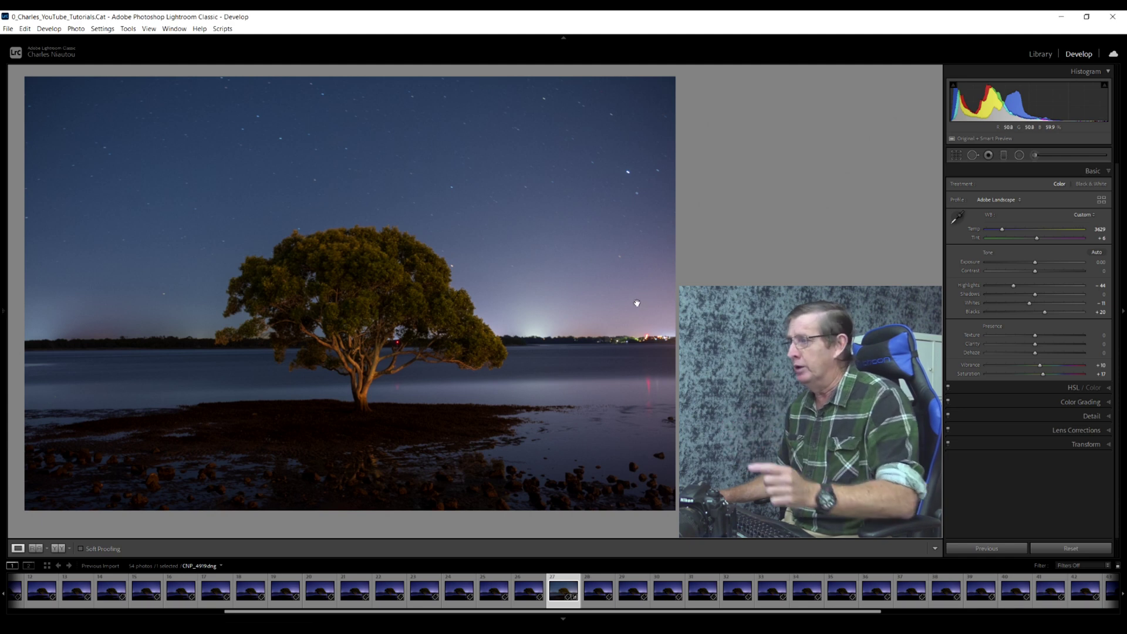
drag(1012, 288, 1000, 289)
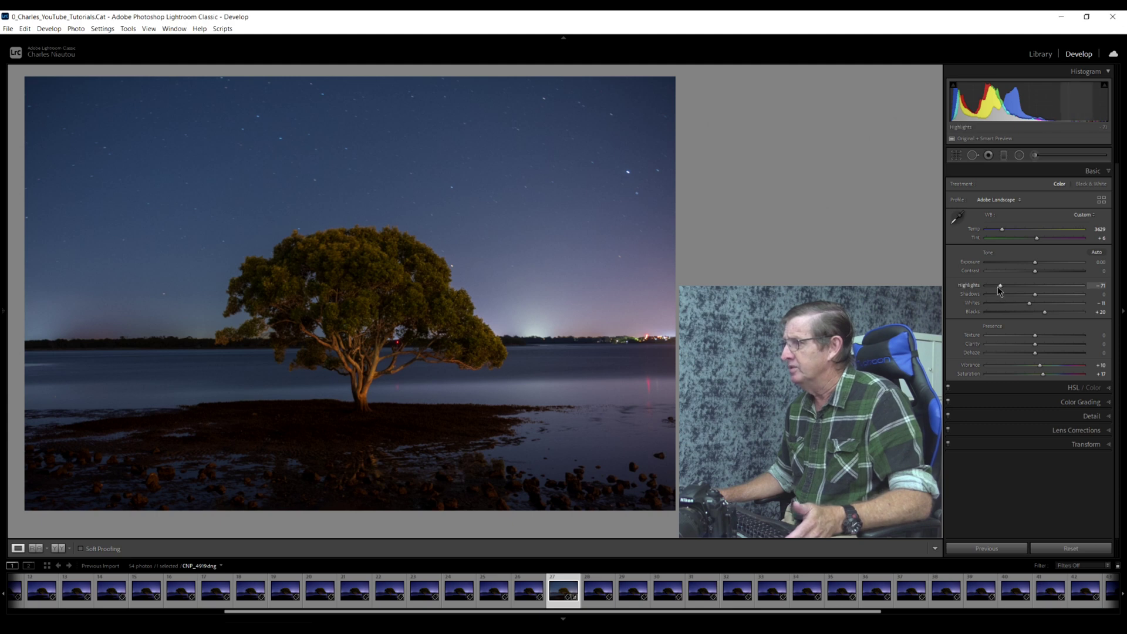
drag(1000, 288, 1054, 298)
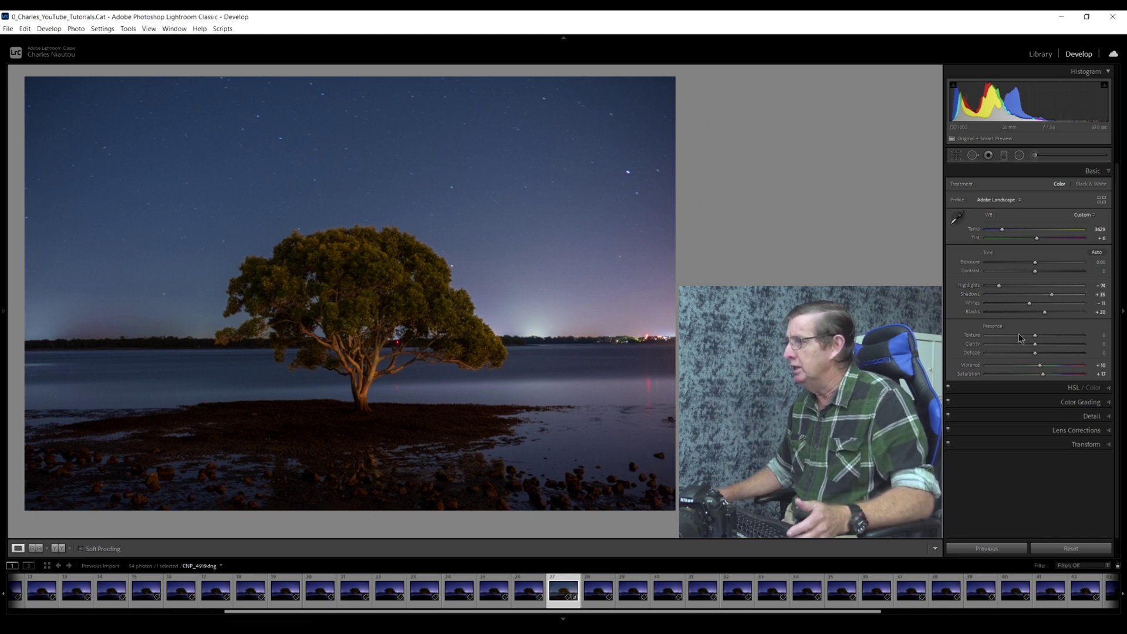
Step: Set the presence values to Texture +15, Clarity +26, Dehaze +16, Vibrance +17 and Saturation +20
drag(1036, 344, 1049, 343)
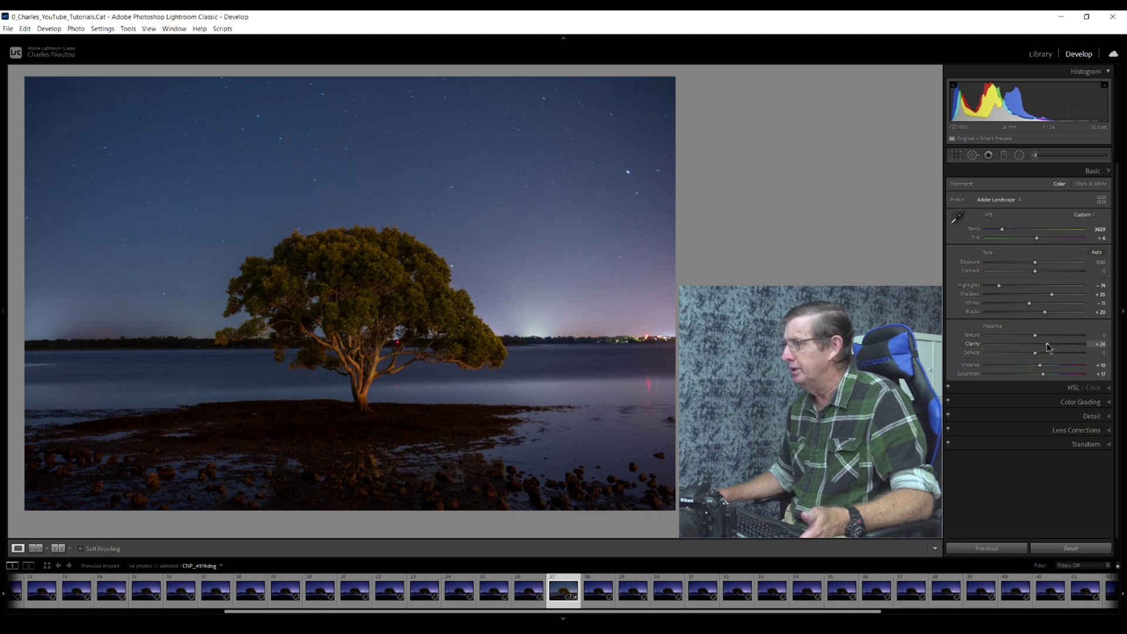
drag(1035, 335, 1044, 337)
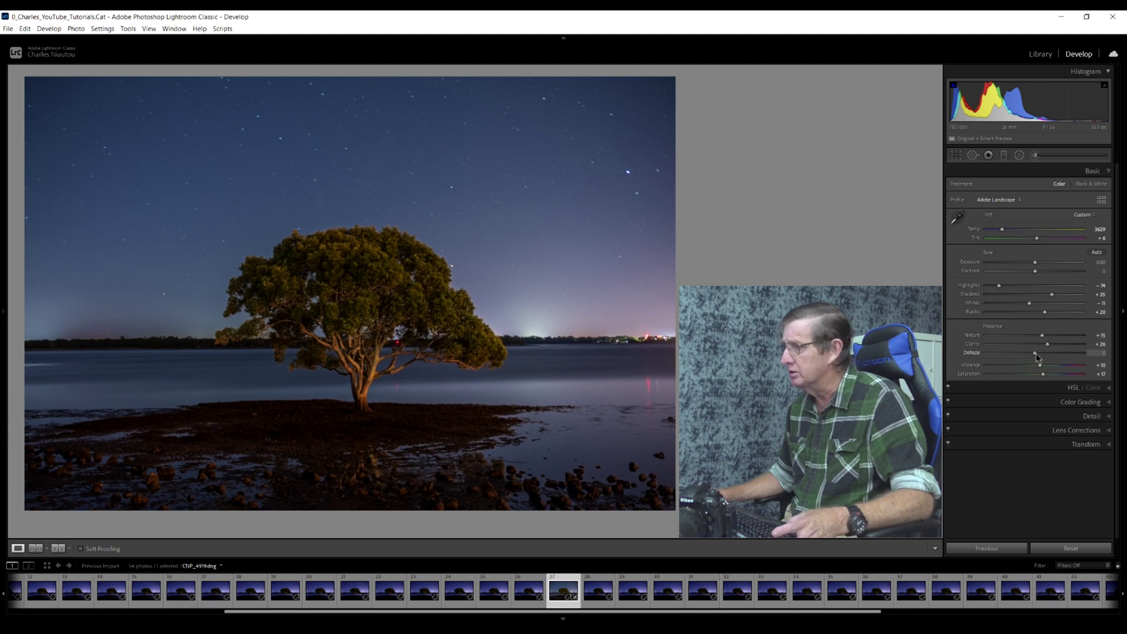
alt+click(1036, 354)
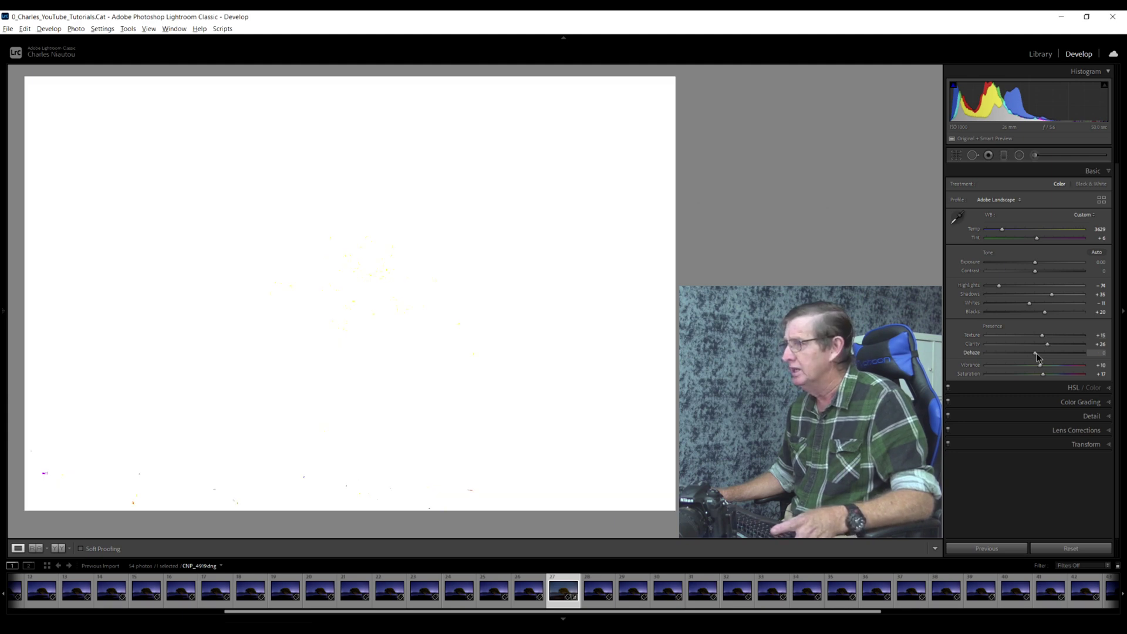
drag(1038, 354, 1041, 353)
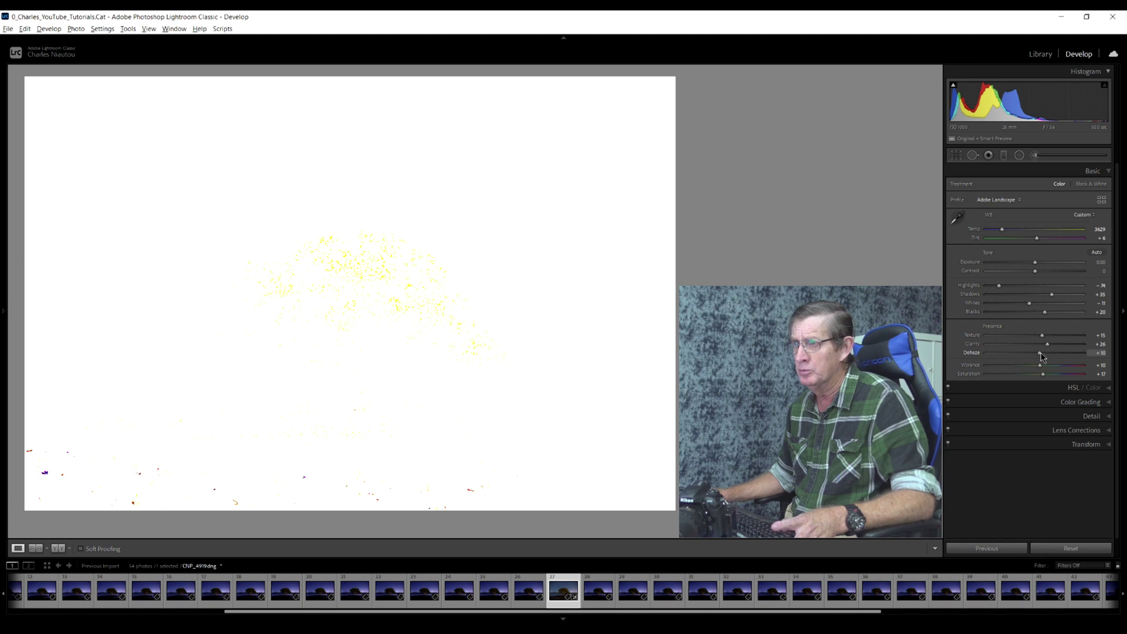
drag(1041, 355, 1044, 354)
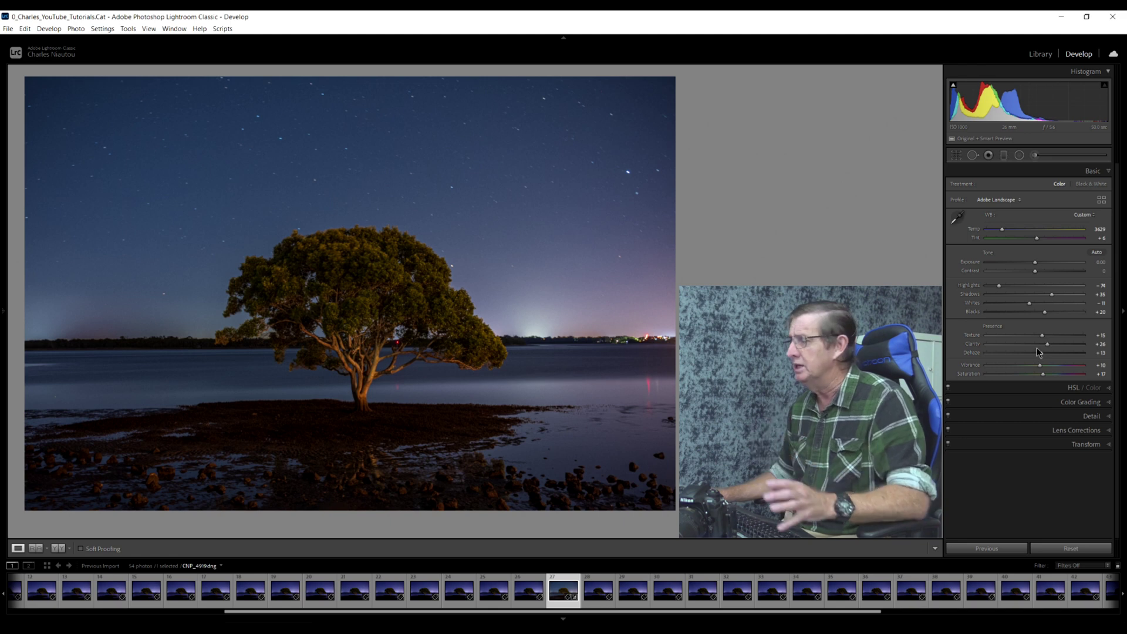
drag(1042, 352, 1044, 376)
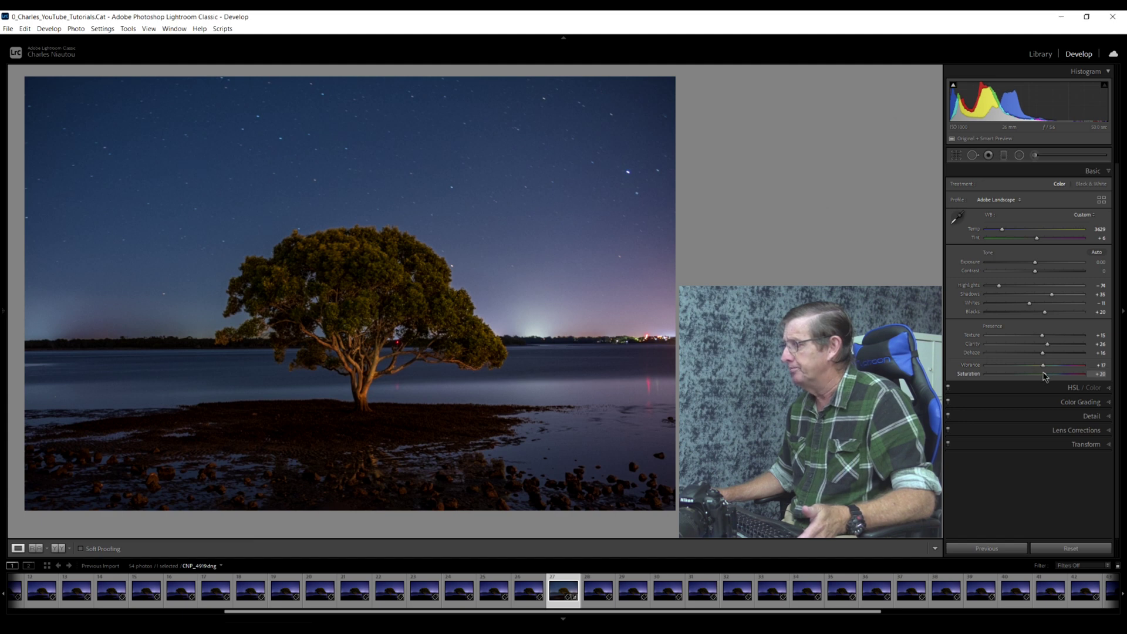
Step: Sharpen the photo with Amount 51, Radius 1.4, Detail 37 and a Masking of 70 that limits it to edges
click(1080, 418)
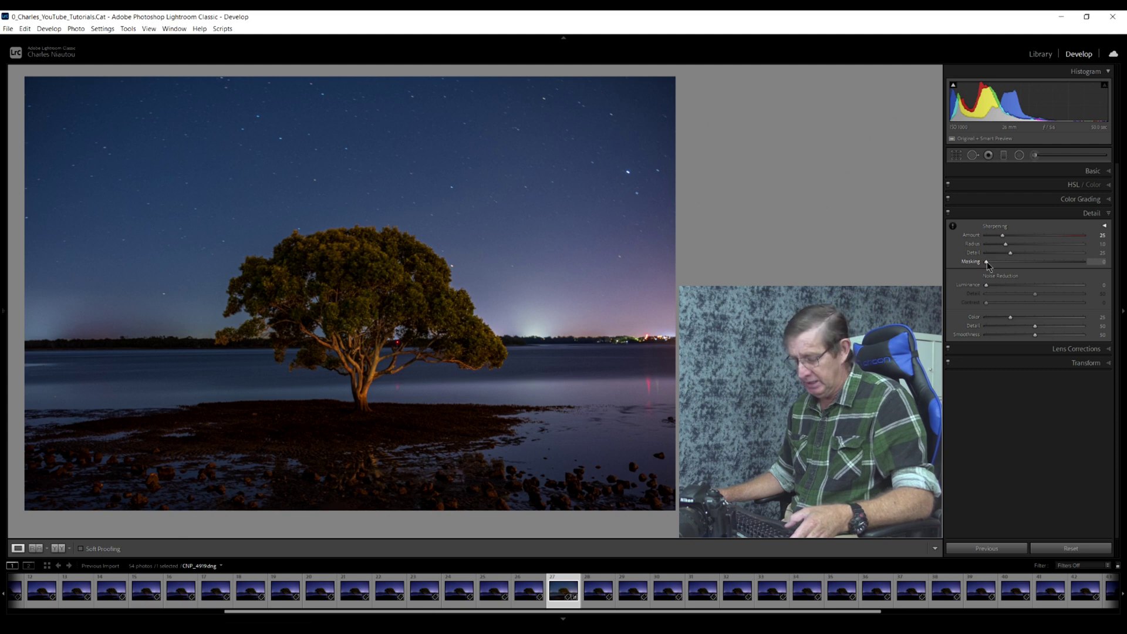
key(alt)
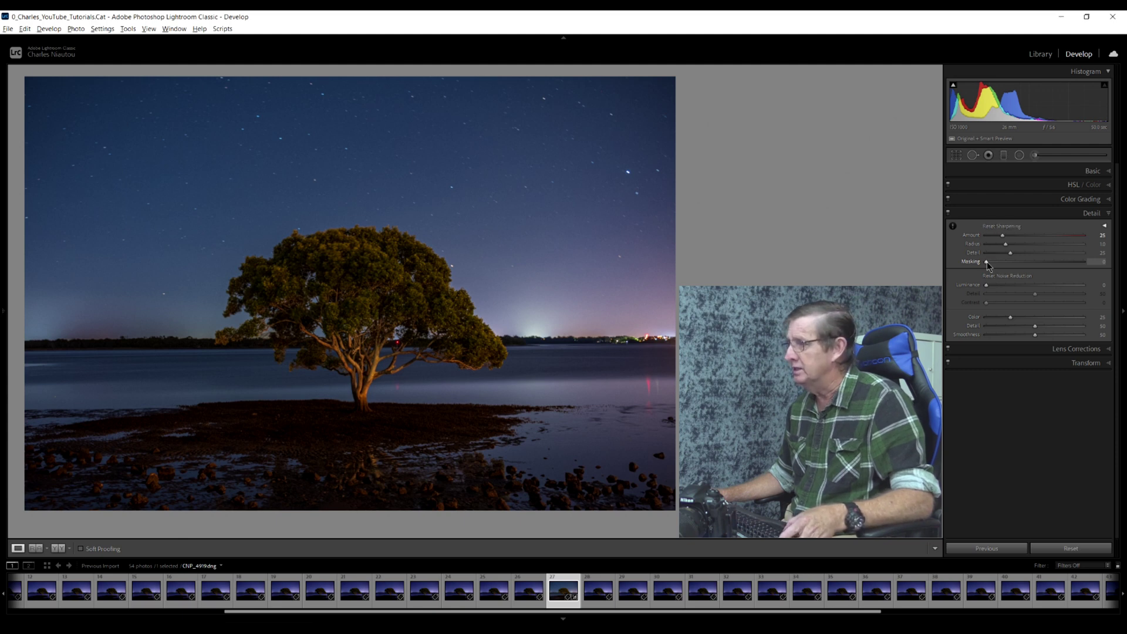
alt+click(988, 262)
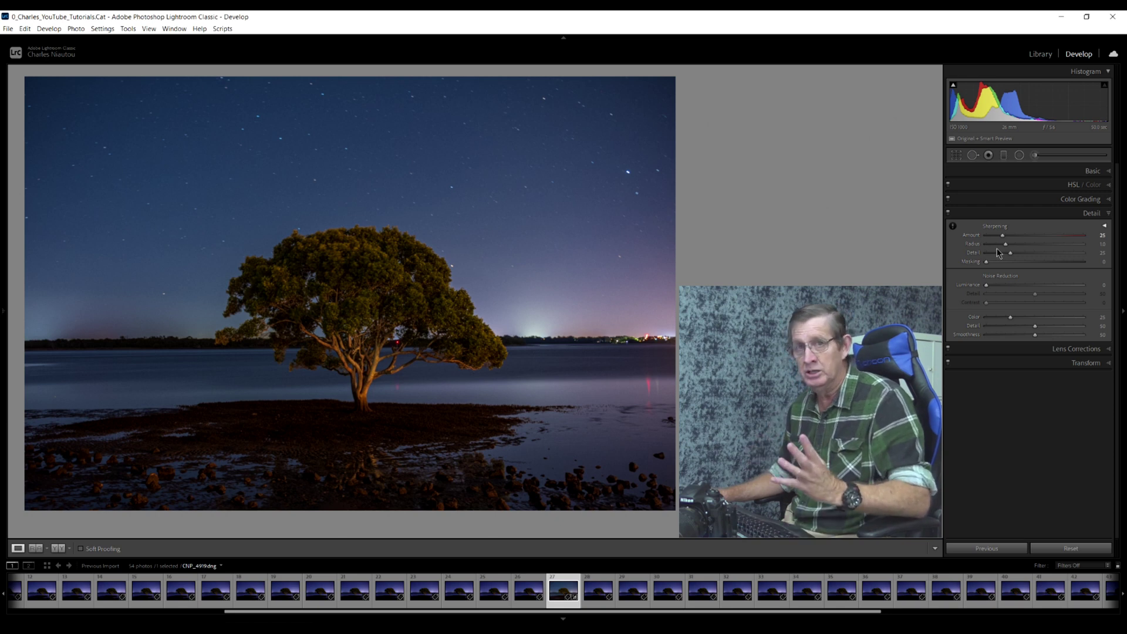
key(alt)
drag(987, 264, 1049, 258)
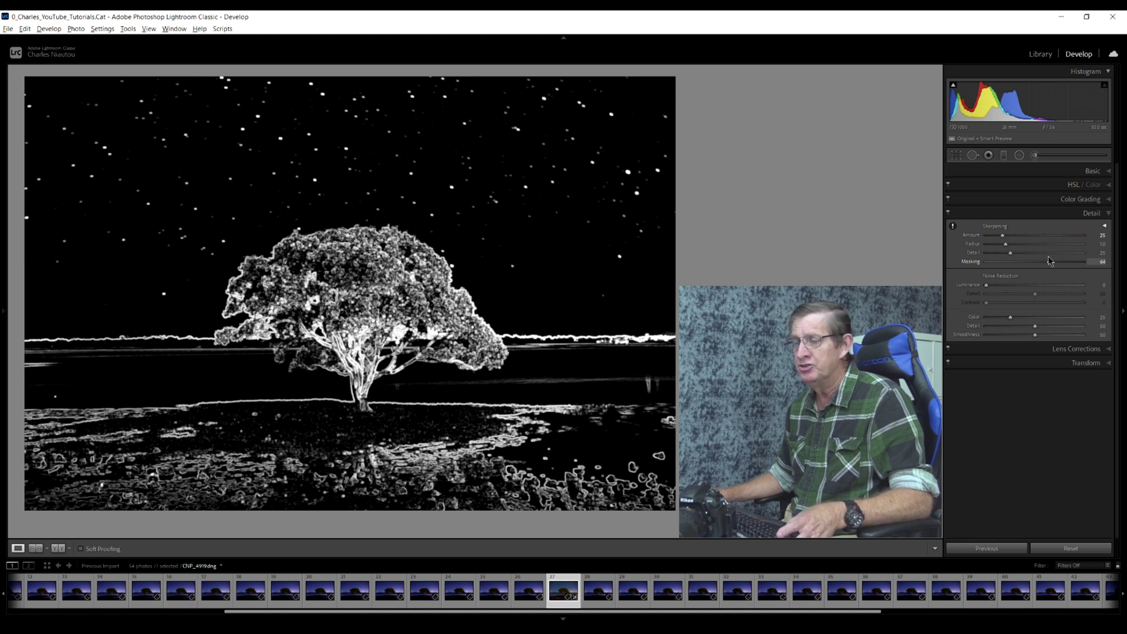
drag(1050, 260, 1019, 239)
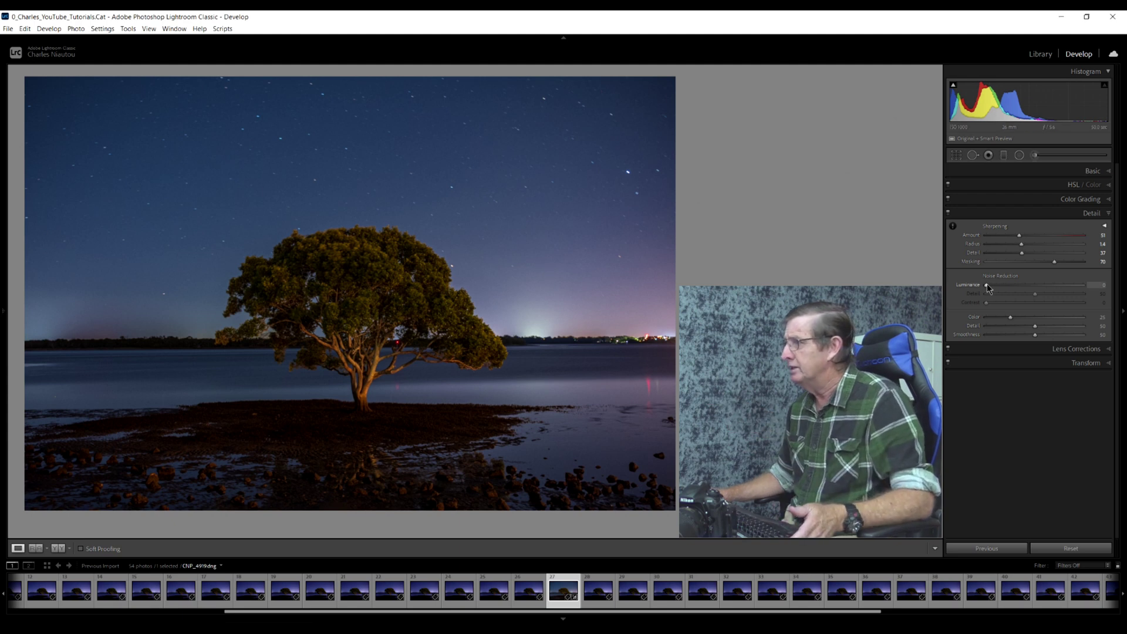
Step: Set the luminance noise reduction to 9
drag(987, 286, 995, 289)
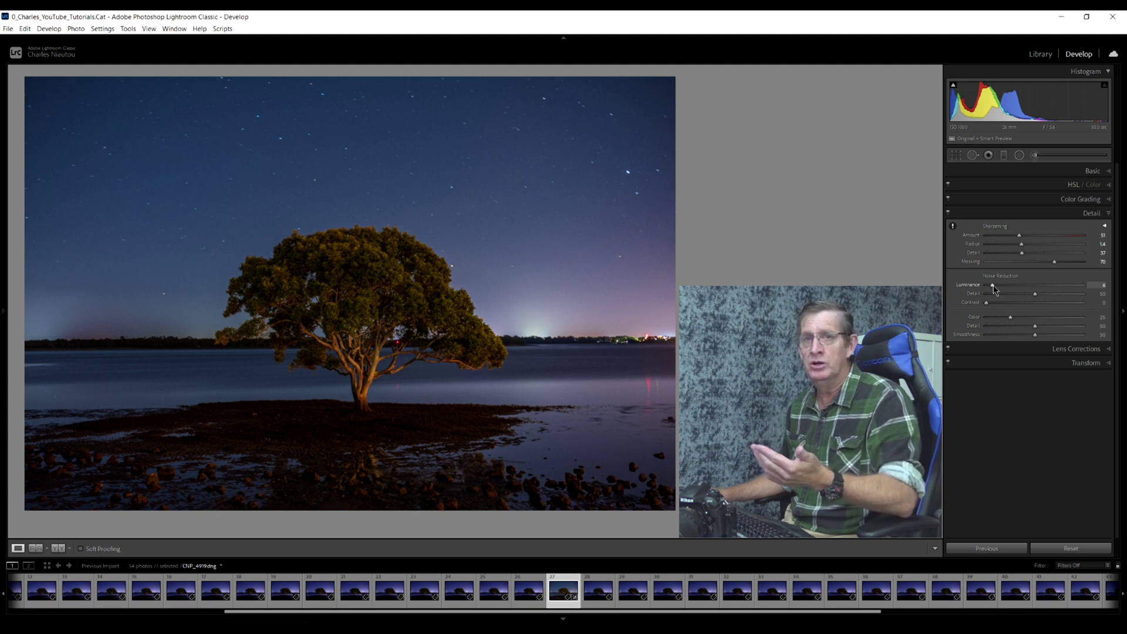
drag(994, 289, 997, 290)
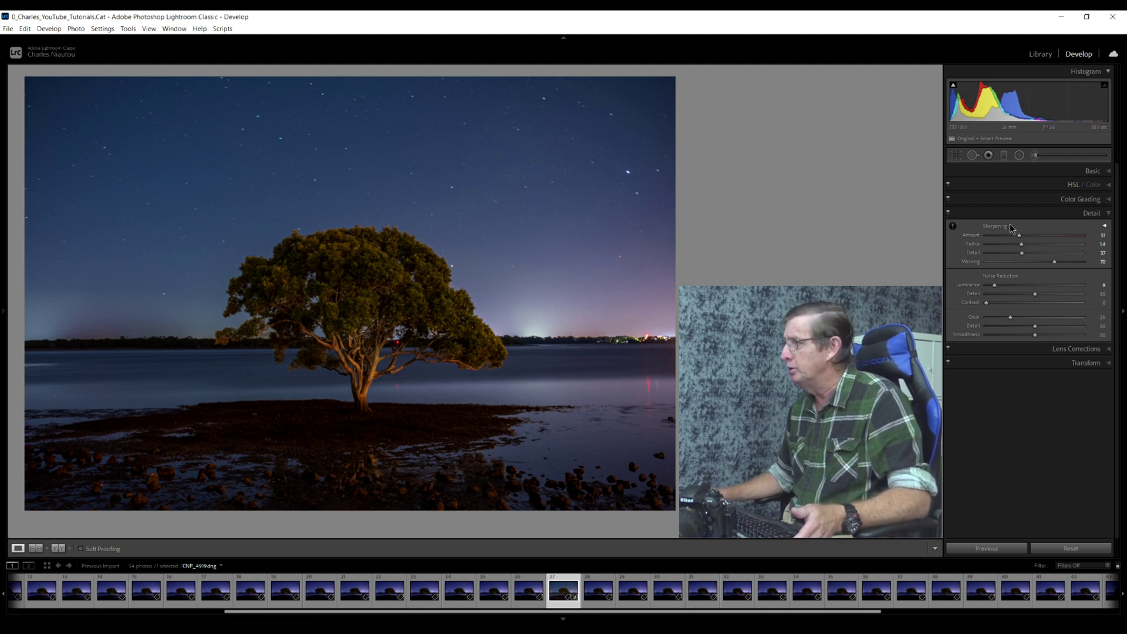
Step: Raise the sky's colour saturation with the targeted adjustment tool to Blue +43 and Purple +10
click(1074, 189)
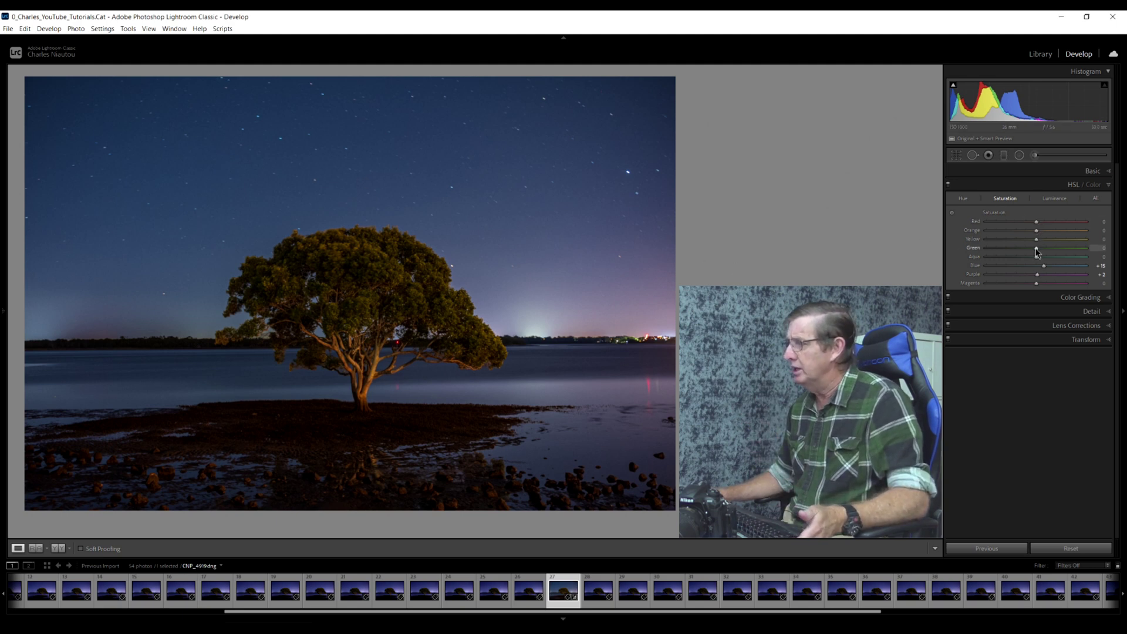
click(951, 213)
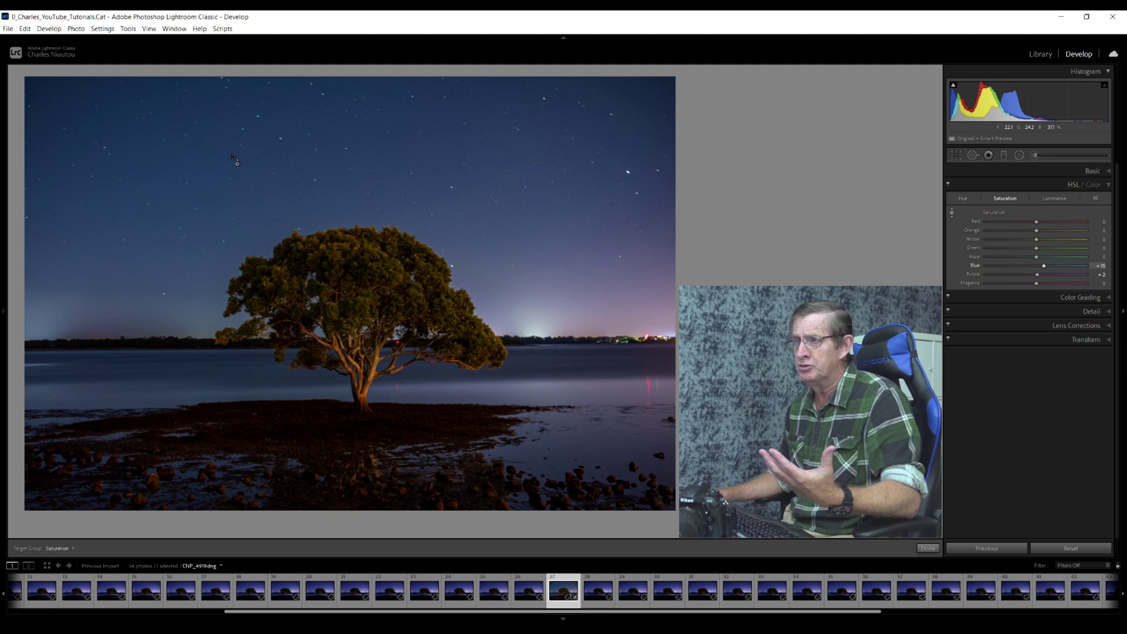
key(Up)
key(Up)
key(Up)
key(Up)
key(Up)
key(Up)
key(Up)
key(Up)
key(Up)
key(Up)
key(Up)
key(Up)
key(Up)
key(Up)
key(Up)
key(Up)
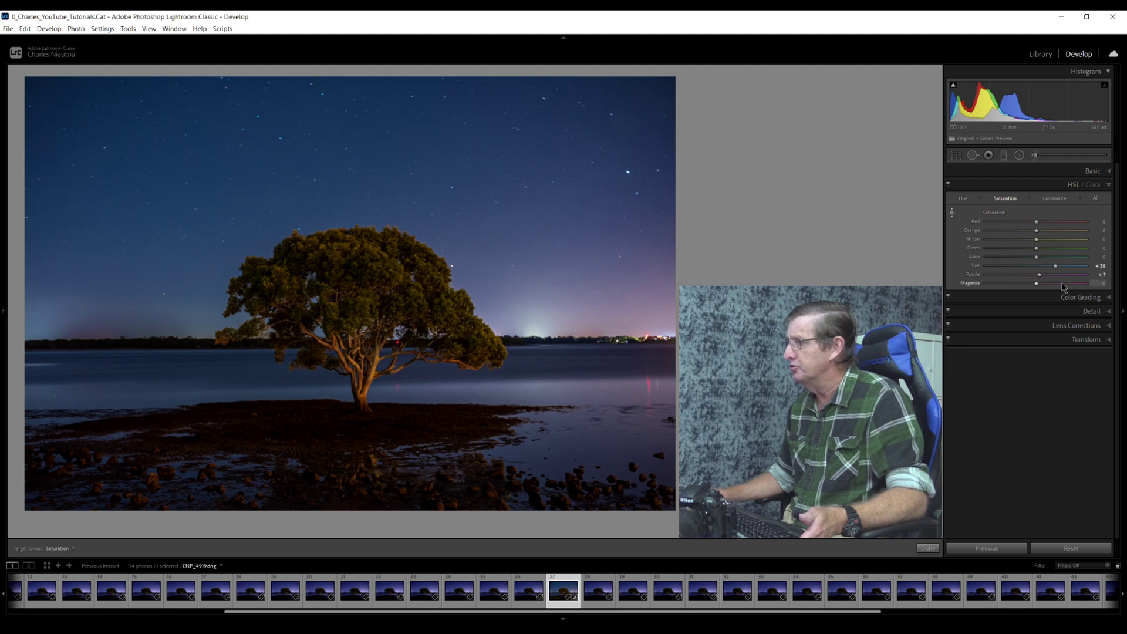
drag(622, 265, 621, 257)
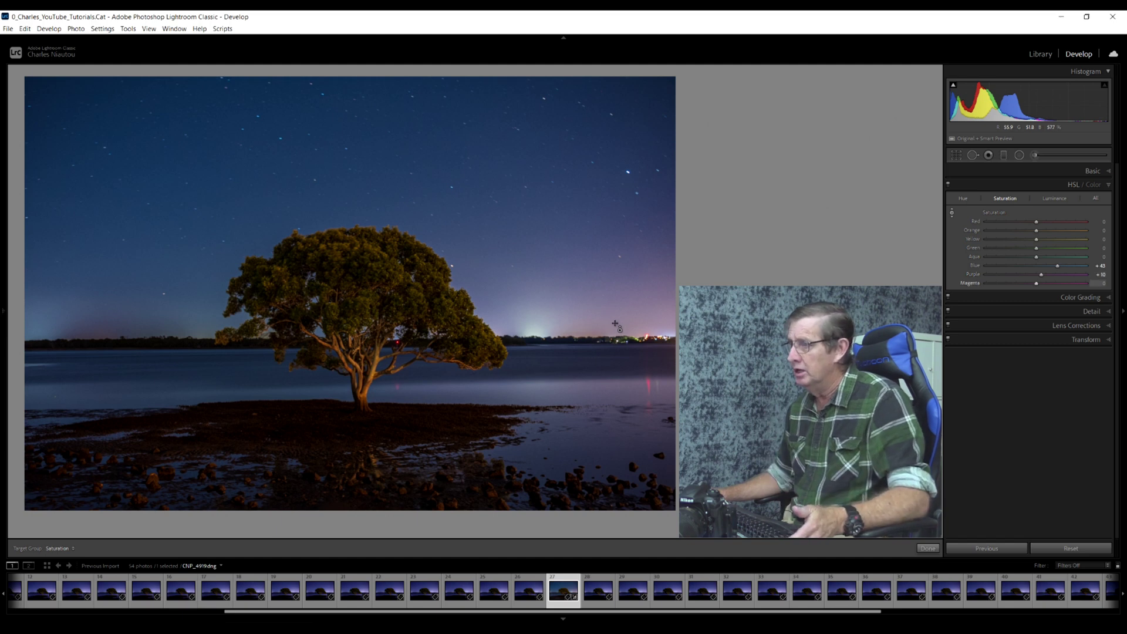
Step: Reduce the magenta saturation at the horizon glow to -52 with the targeted adjustment tool
drag(588, 335, 909, 549)
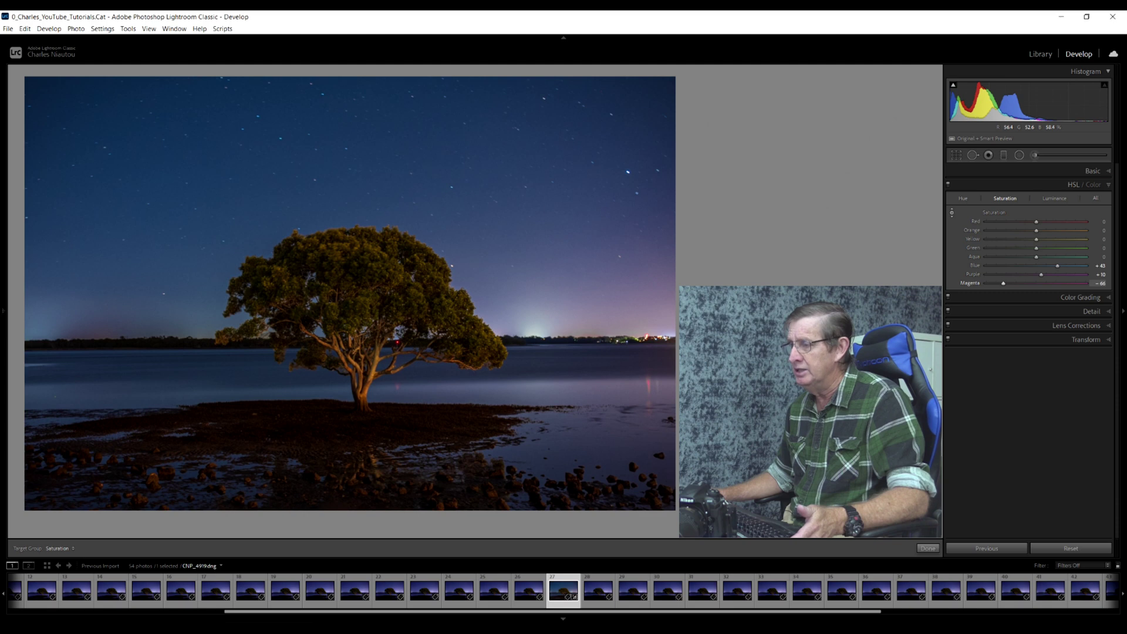
key(Up)
key(Up)
key(Up)
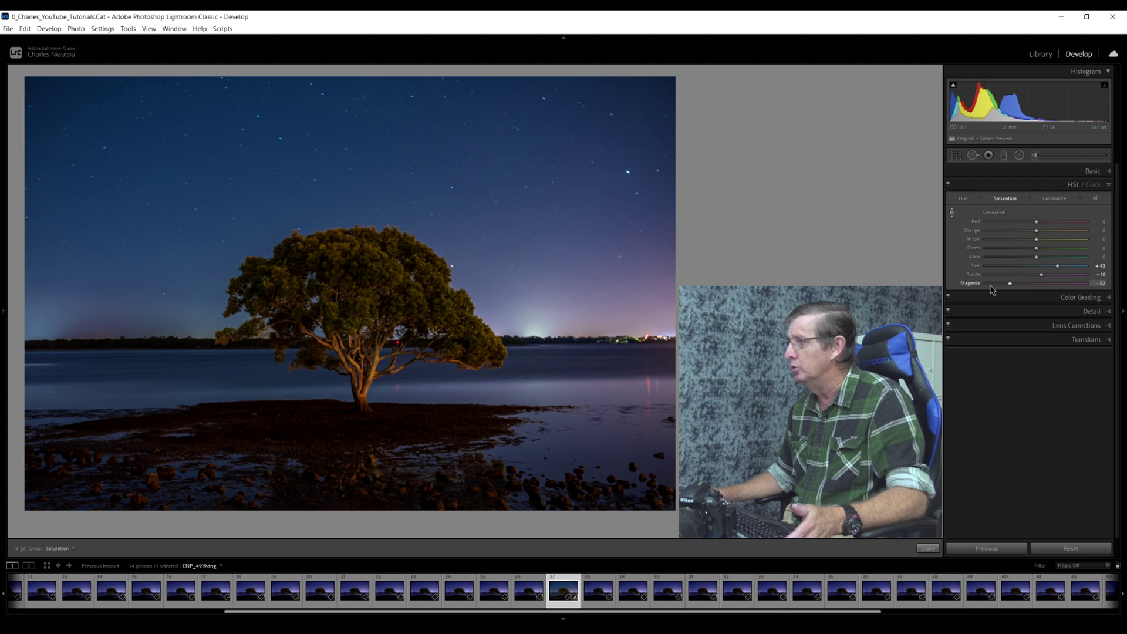
Step: Darken the sky by lowering its luminance to about -50 for Blue and -9 for Purple
click(1058, 200)
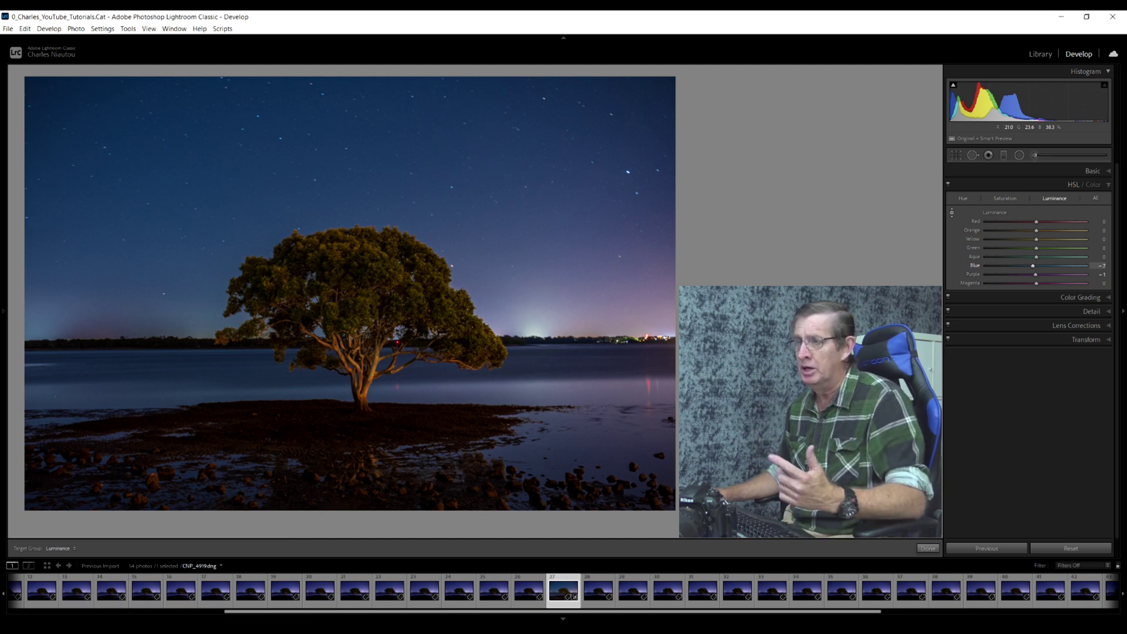
key(Down)
key(Down)
key(Down)
key(Down)
key(Down)
key(Down)
key(Down)
key(Down)
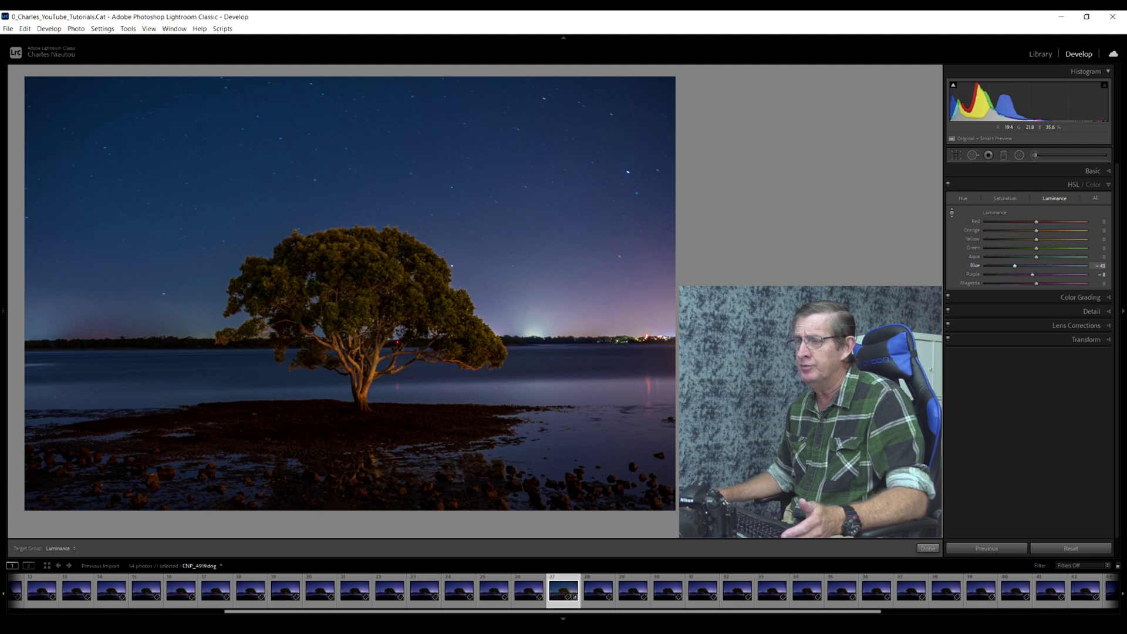
key(Down)
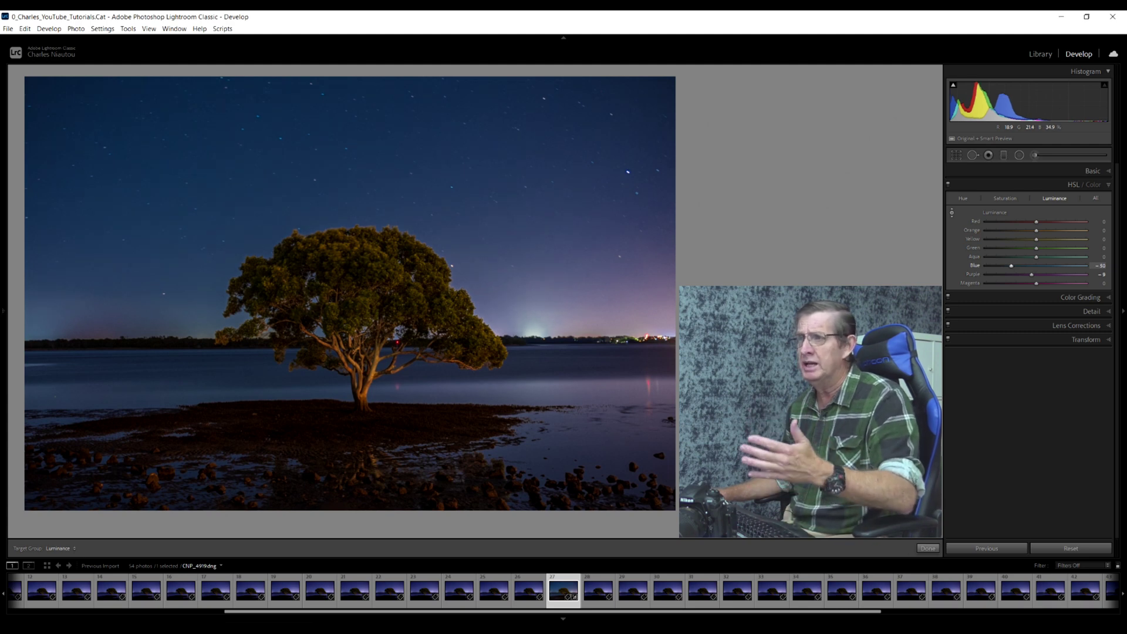
Step: Brighten the sky by raising its luminance to about +18 for Blue and +4 for Purple with the targeted adjustment tool
key(Up)
key(Up)
key(Up)
key(Up)
key(Up)
key(Up)
key(Up)
key(Up)
key(Up)
key(Up)
key(Up)
key(Up)
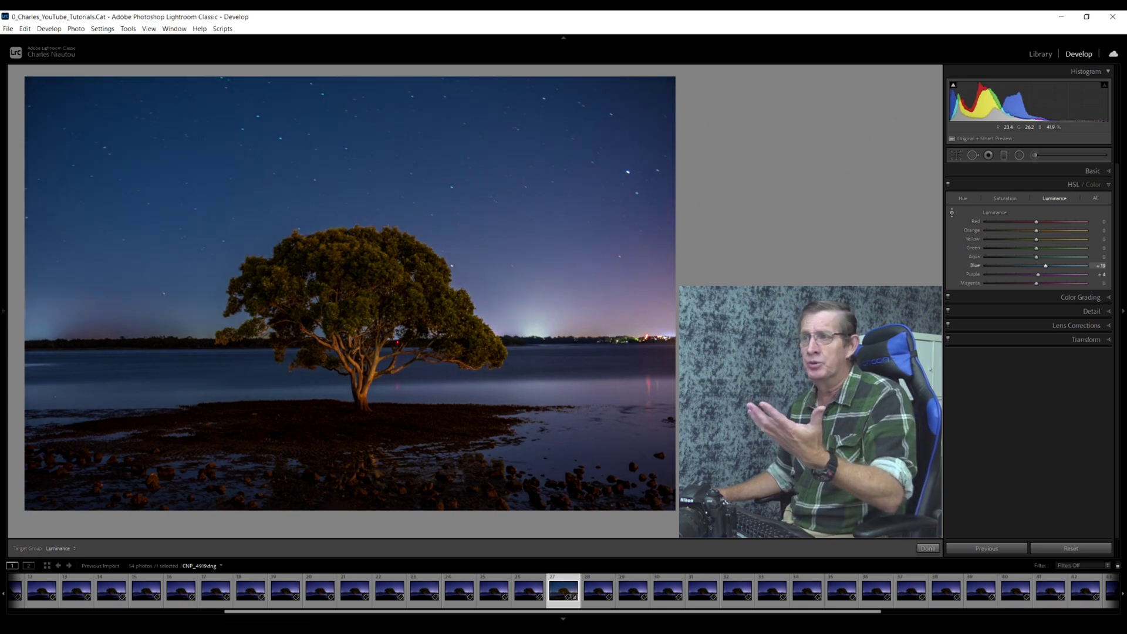
Step: Lower the luminance over the sky and horizon glow to Blue +2 and about Purple -41, and leave the targeted adjustment tool
key(Down)
key(Down)
key(Down)
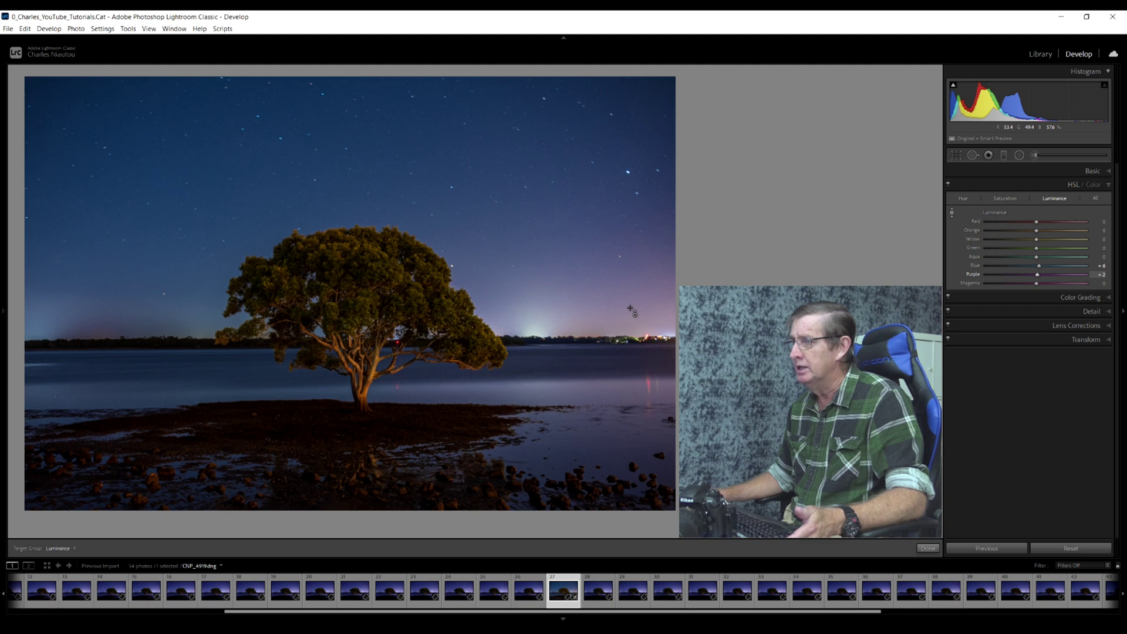
drag(627, 305, 627, 328)
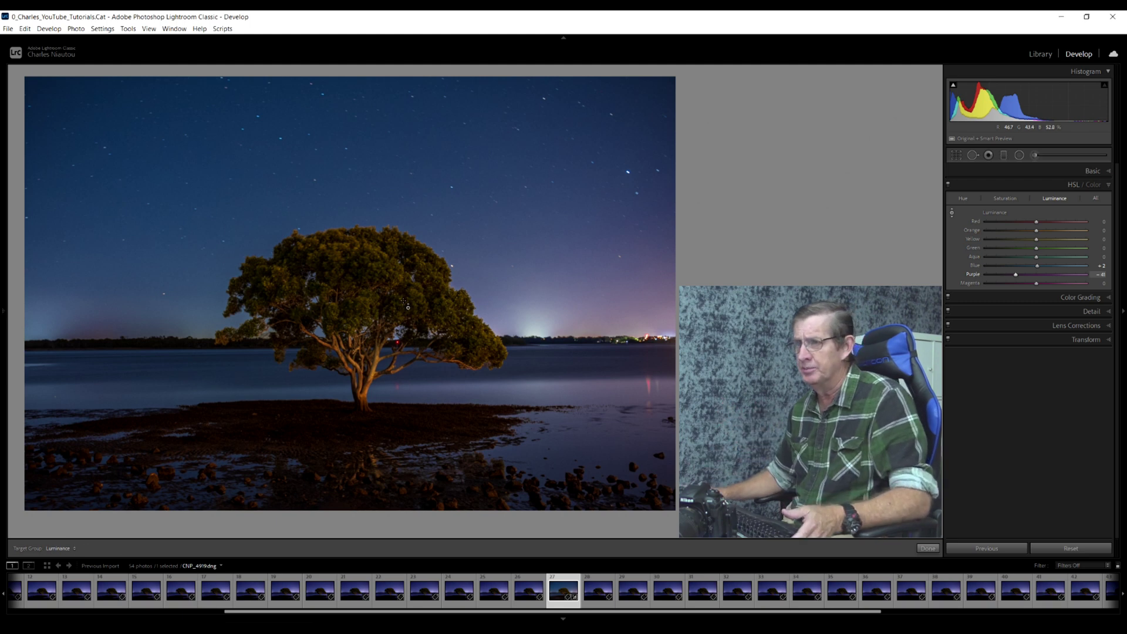
key(Escape)
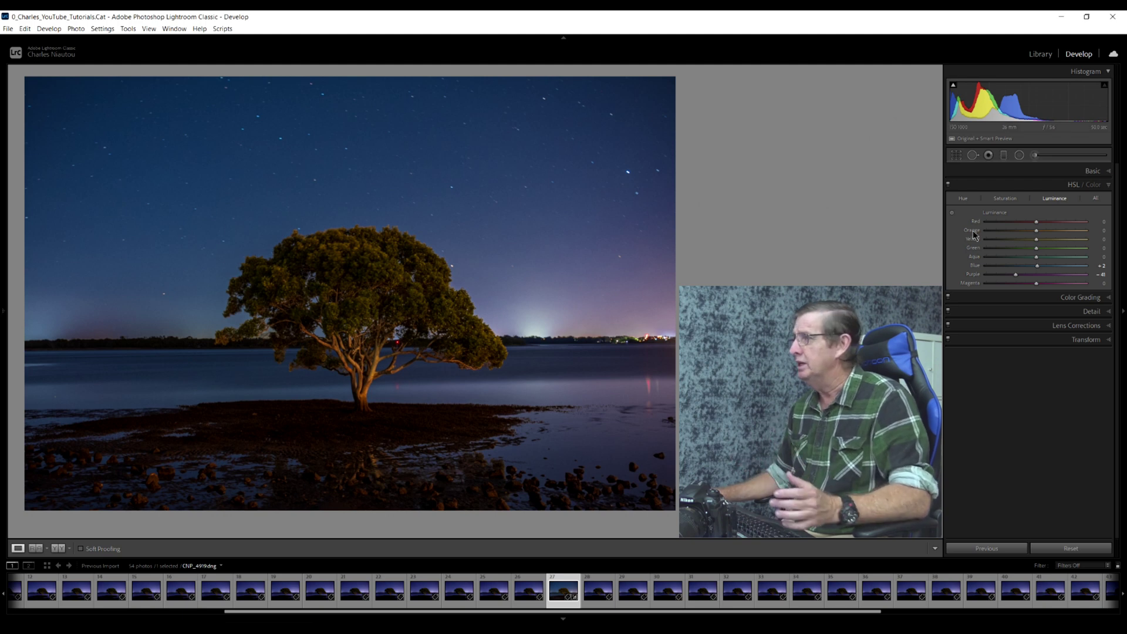
Step: Add a narrow horizontal graduated filter just above the tree and limit it with a Color range mask sampled from the foliage
click(1003, 156)
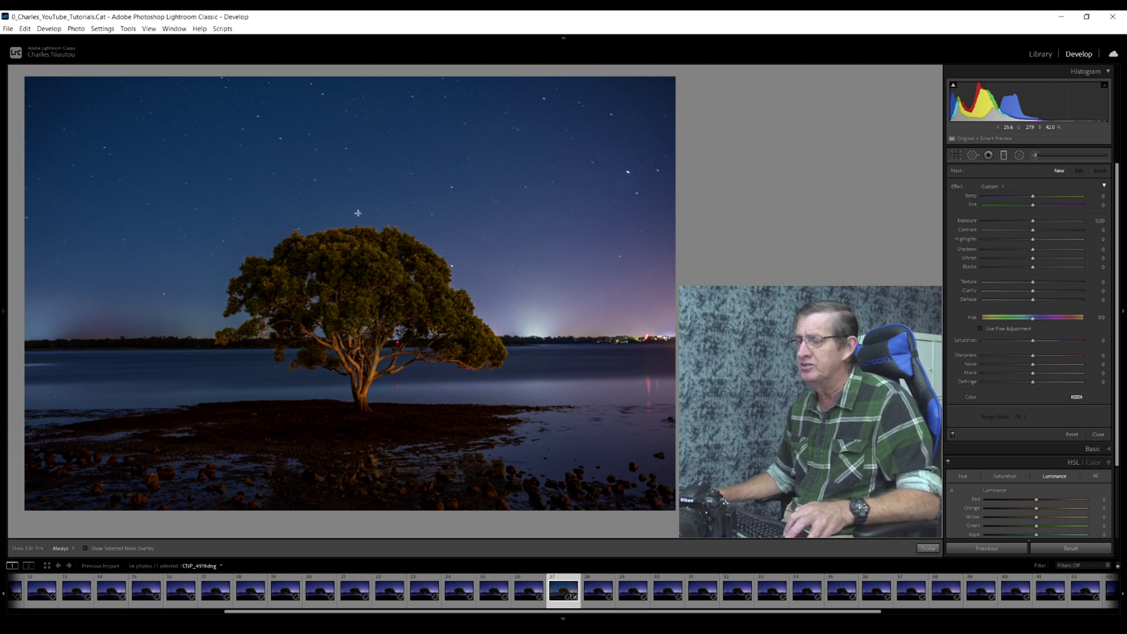
drag(358, 213, 358, 201)
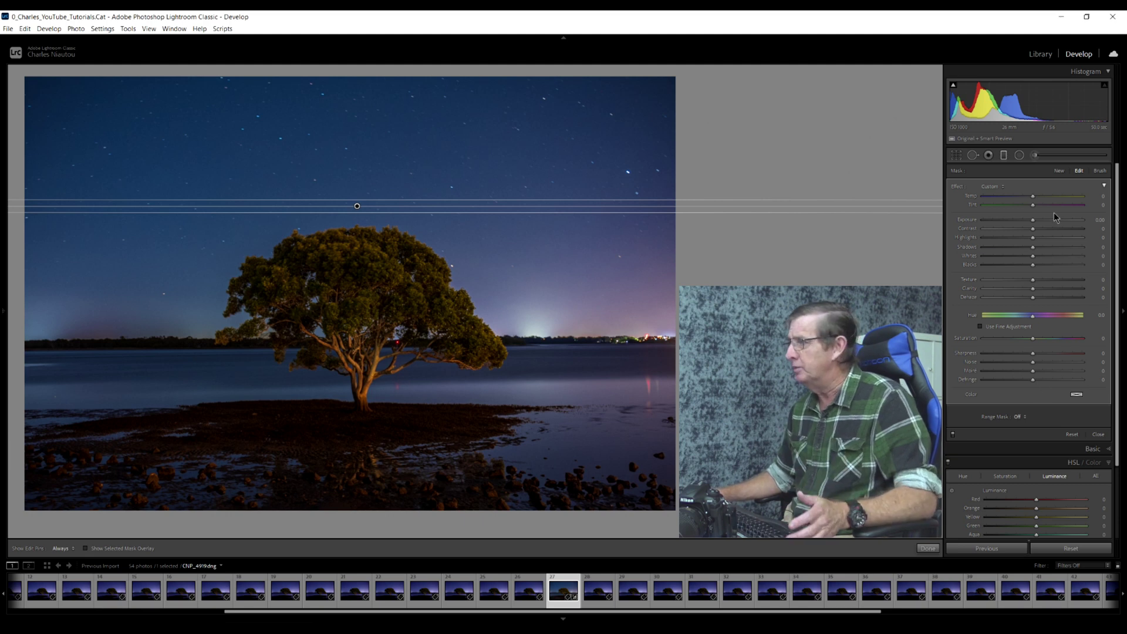
click(1025, 419)
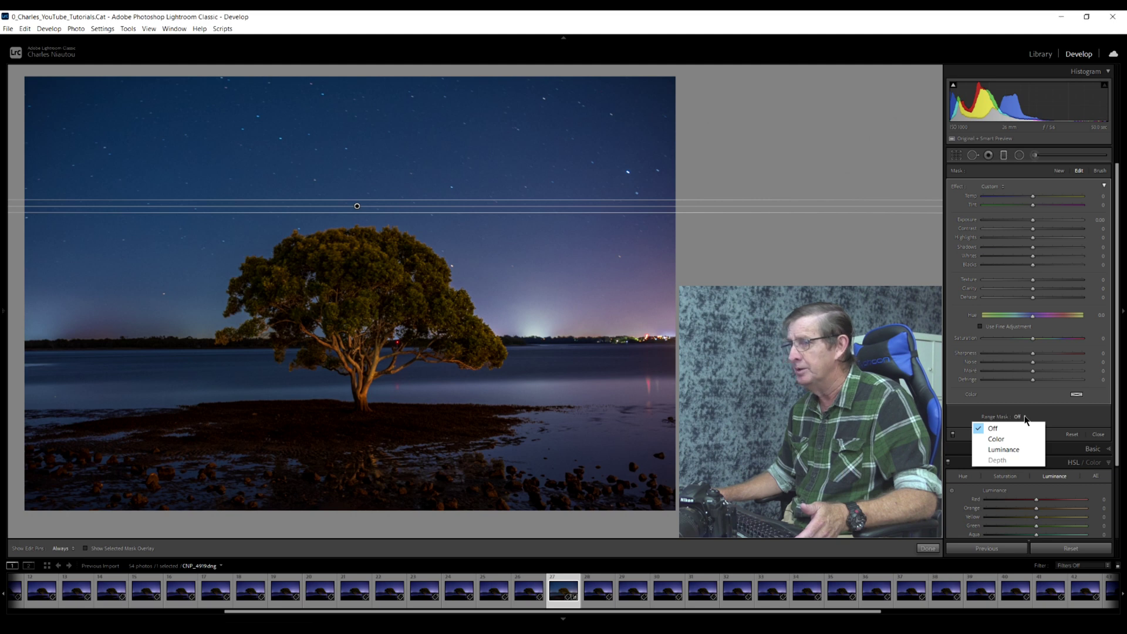
click(1010, 439)
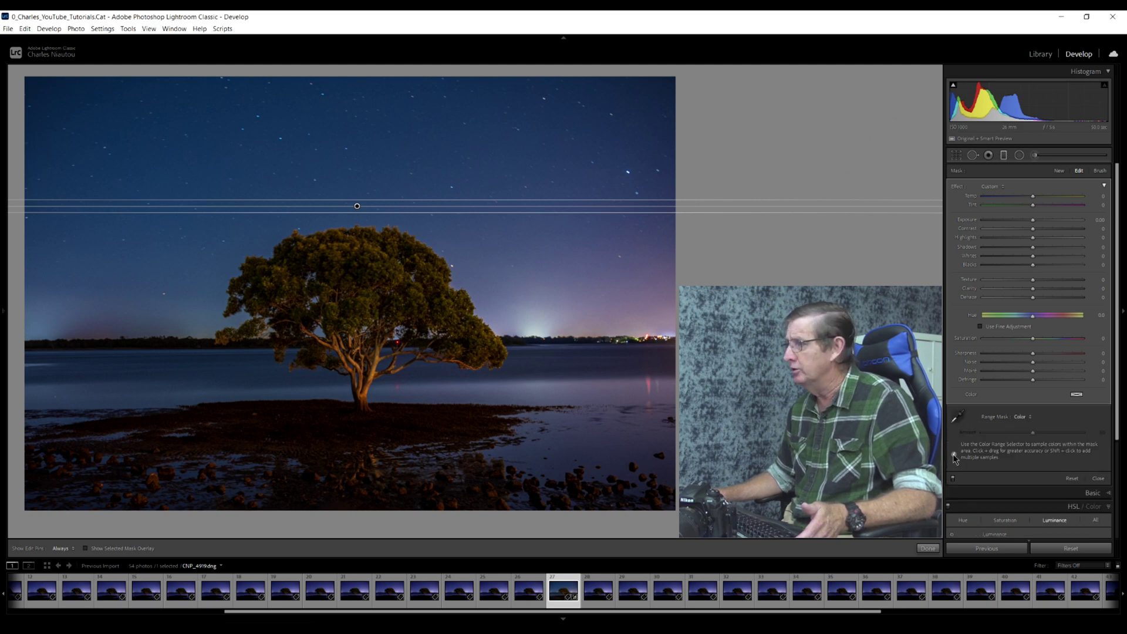
click(958, 417)
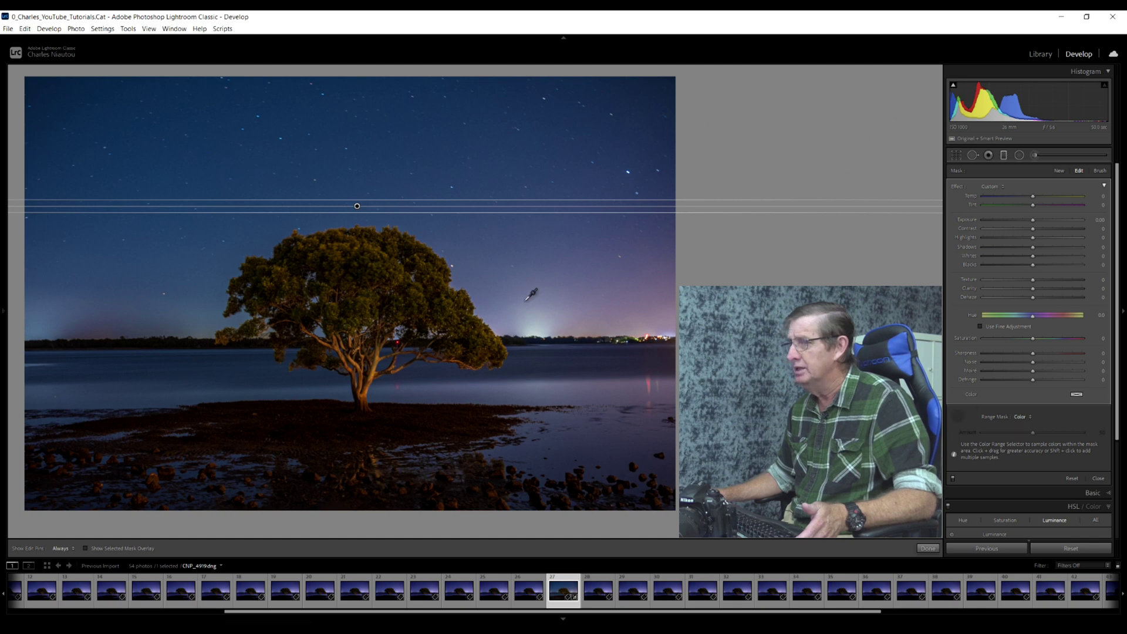
click(390, 273)
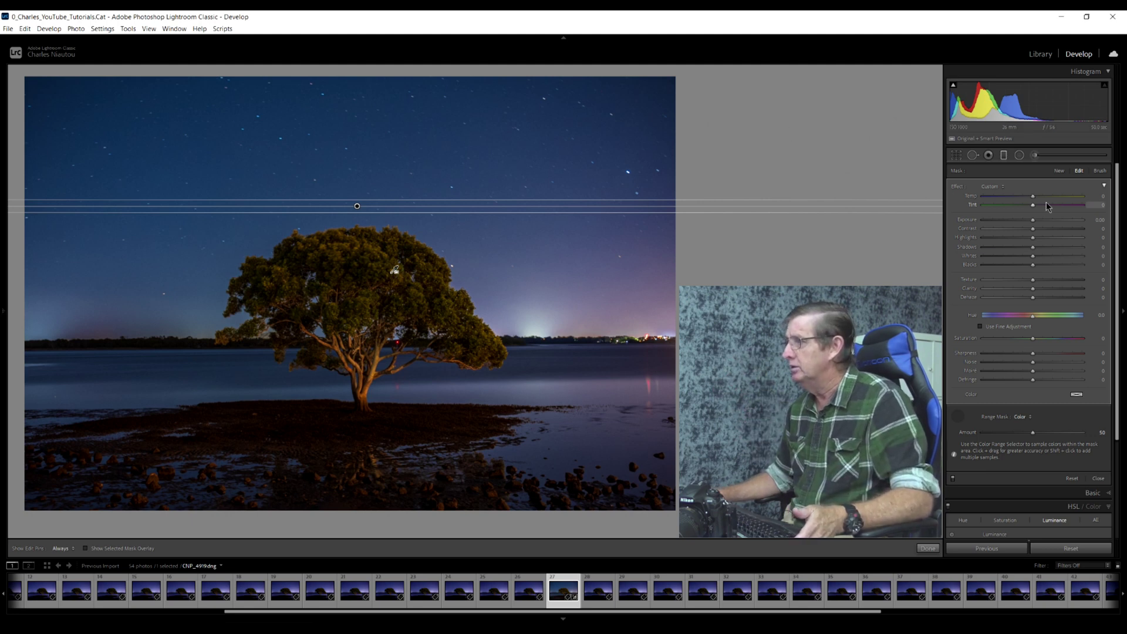
Step: Adjust the filtered foliage to Temp -24, Contrast 19, Shadows 56 and Saturation 26
drag(1034, 200, 1022, 198)
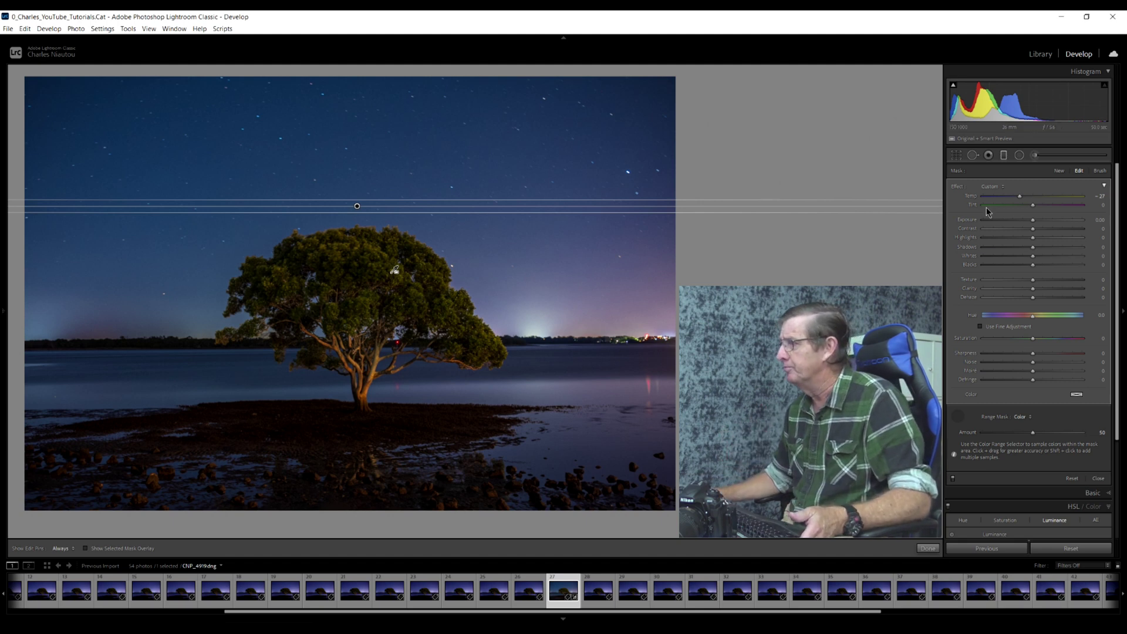
drag(1020, 198, 1021, 199)
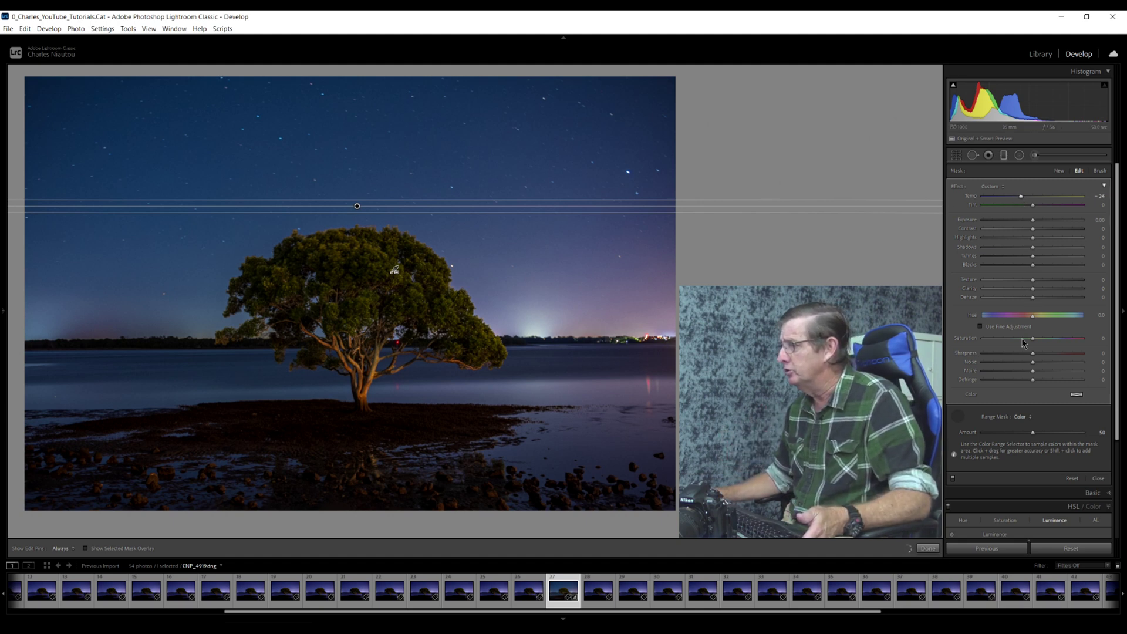
drag(1034, 340, 1047, 342)
drag(1034, 230, 1061, 254)
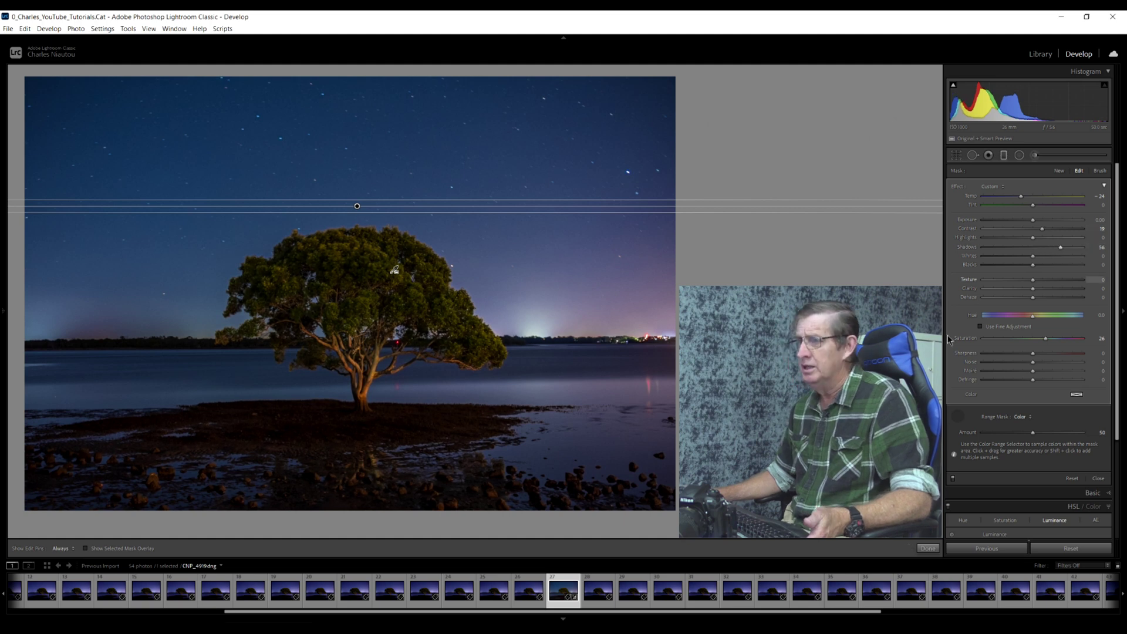
Step: Compare the tree with the graduated filter off and on, and finish the filter edit
click(953, 480)
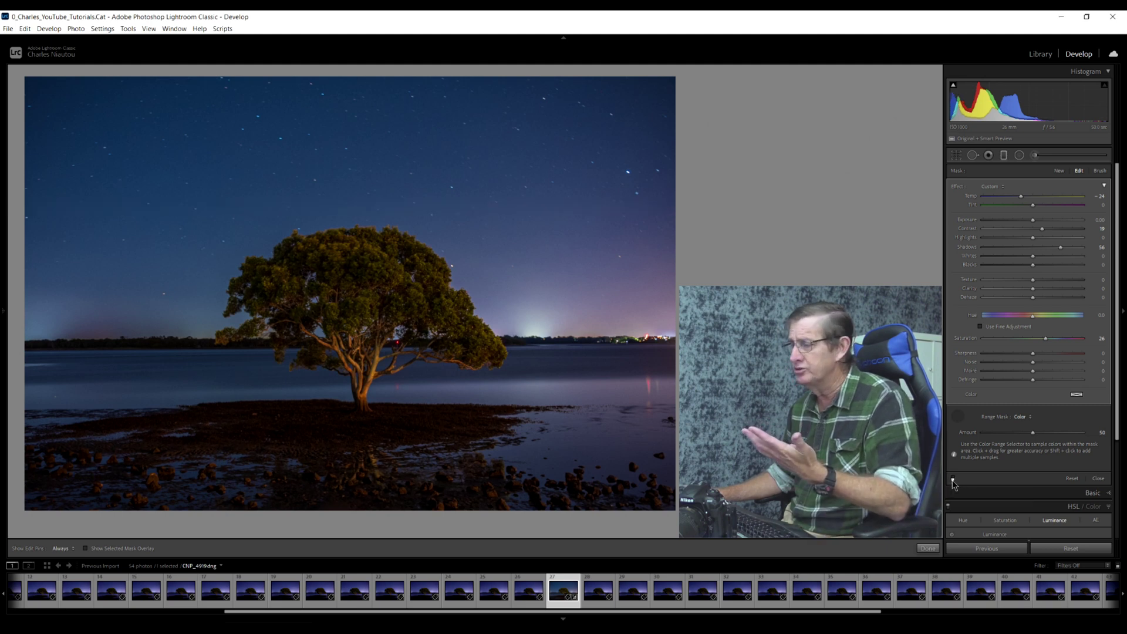
click(953, 480)
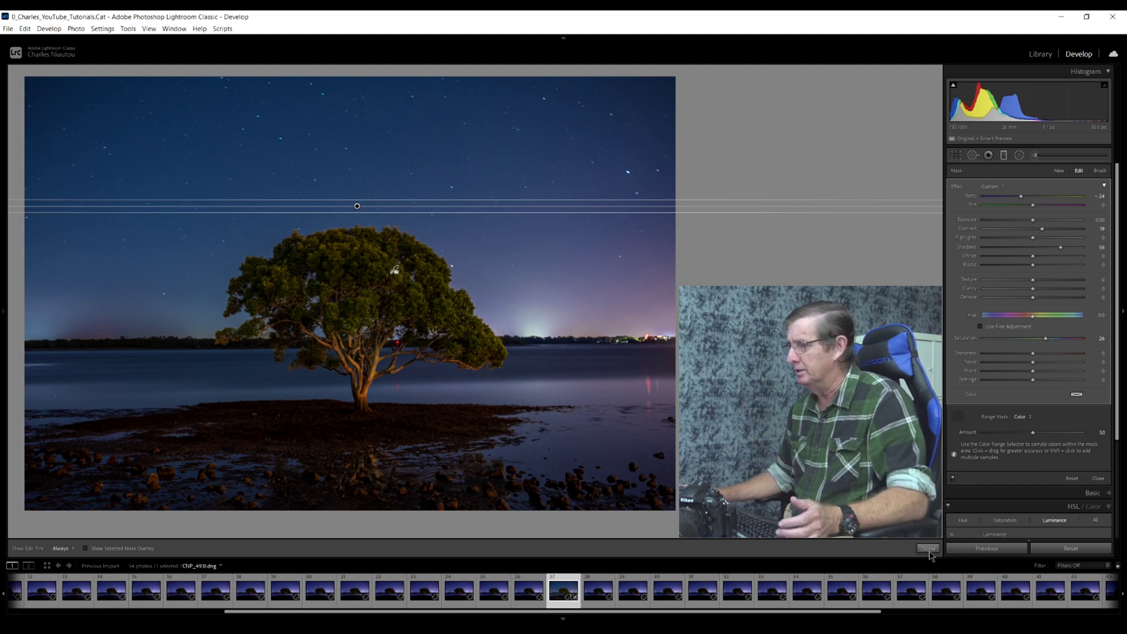
click(928, 549)
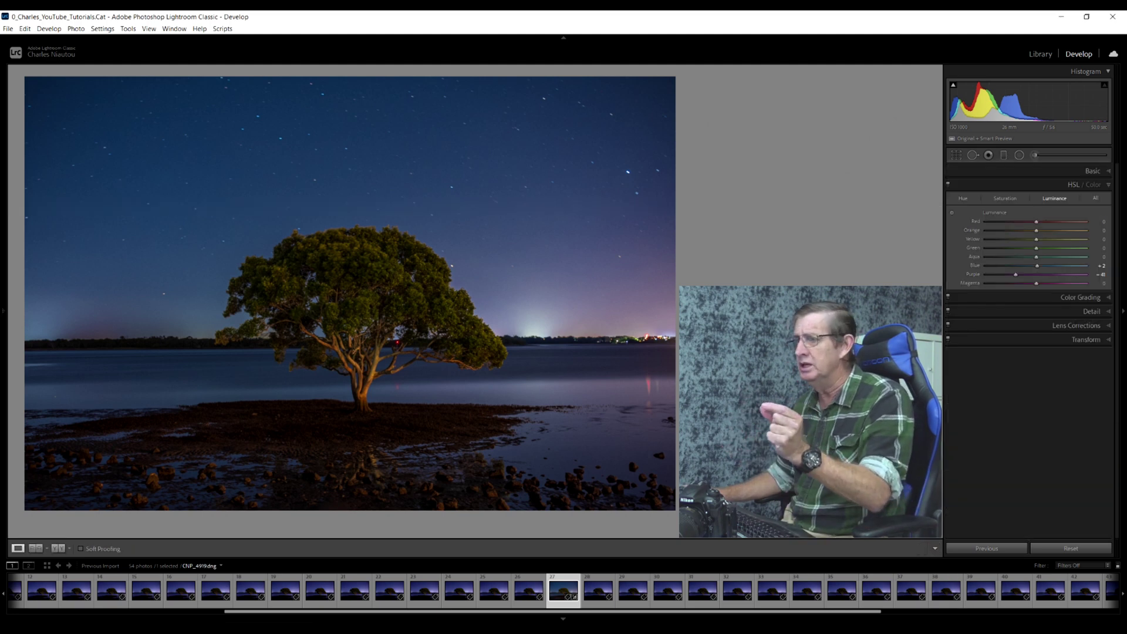
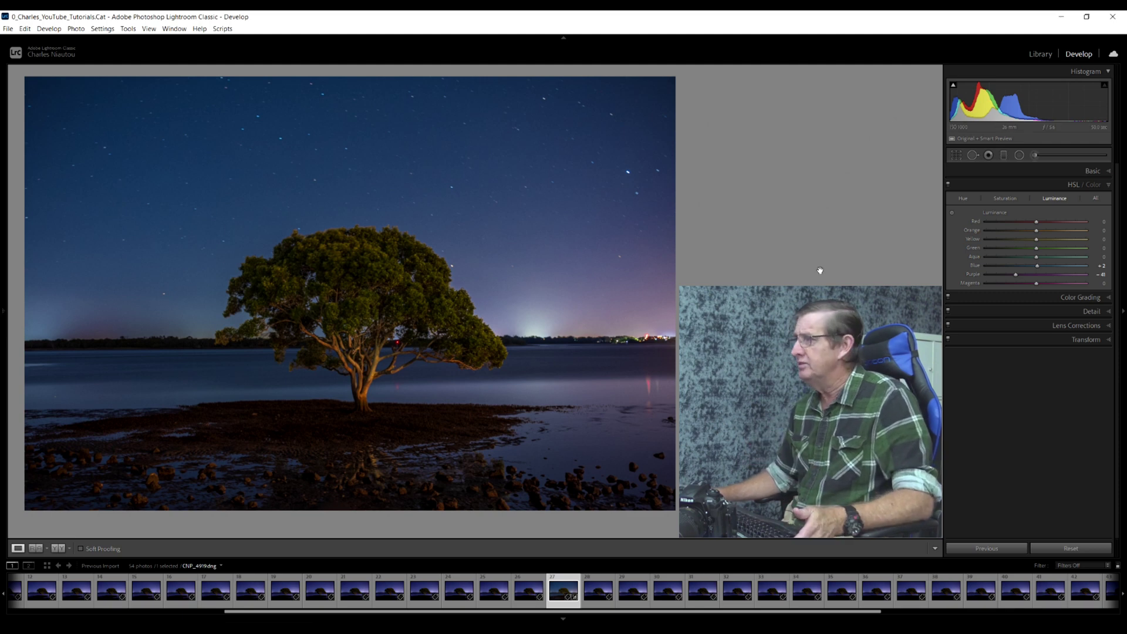
Step: Brighten the whole photo with Exposure +0.29 and Contrast +4
click(1086, 172)
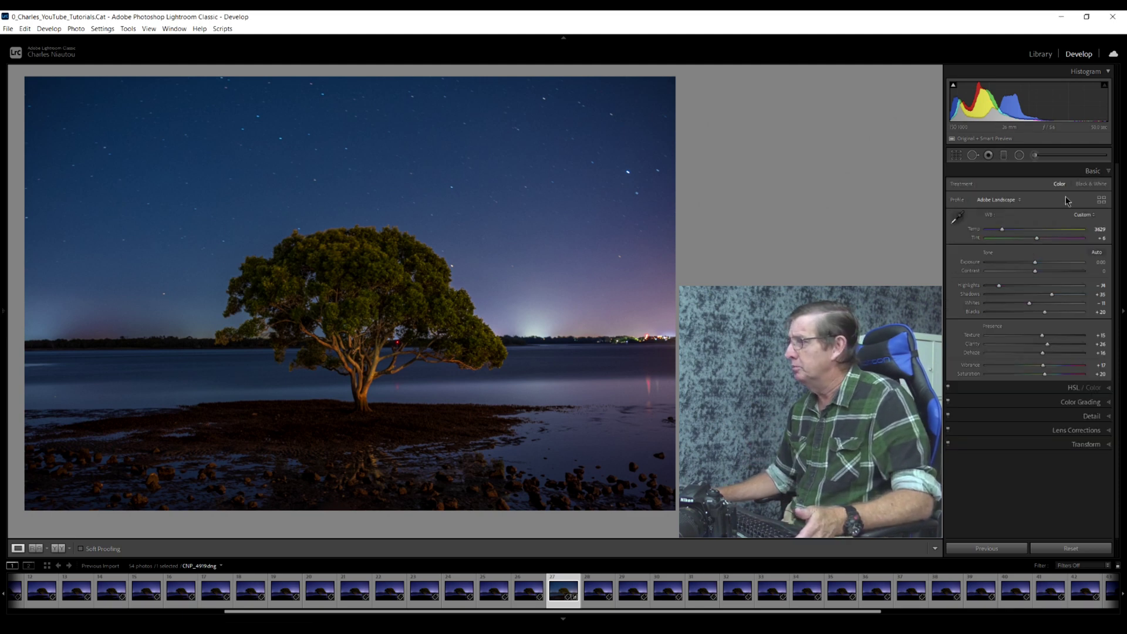
click(1038, 263)
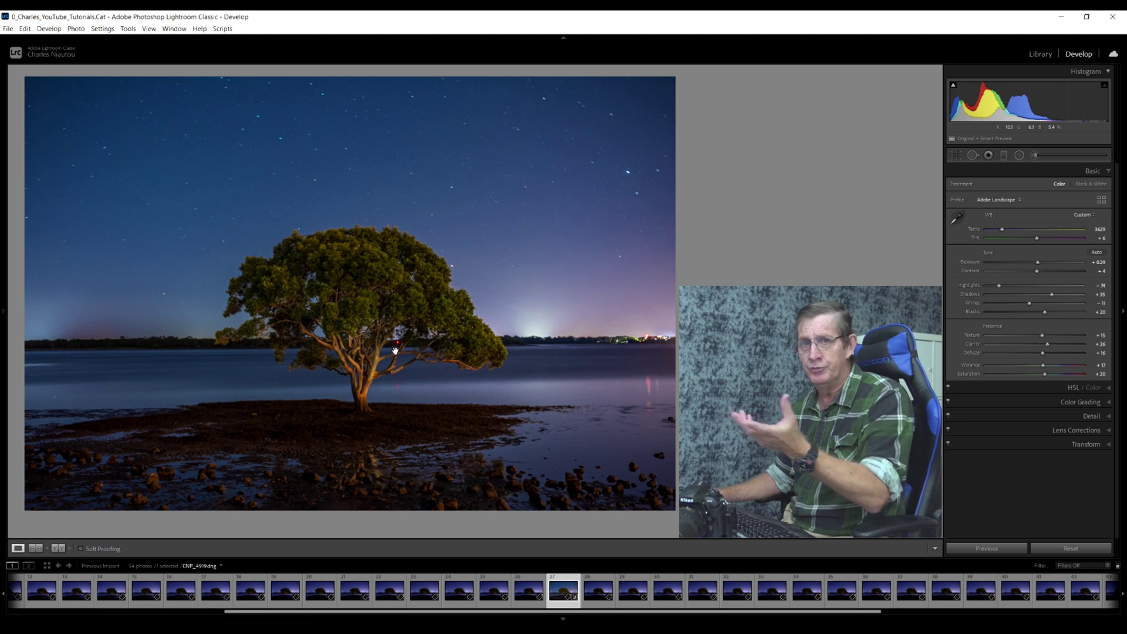
Step: Heal the red light spot beside the tree's trunk with spot removal at size 49, and leave the tool
click(973, 155)
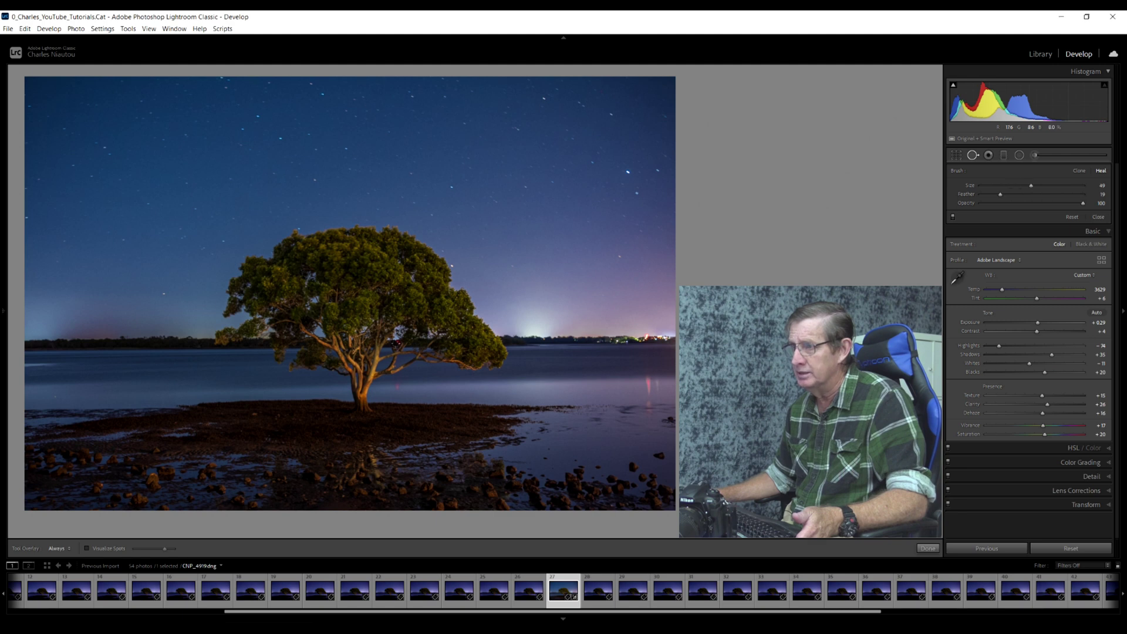
click(397, 343)
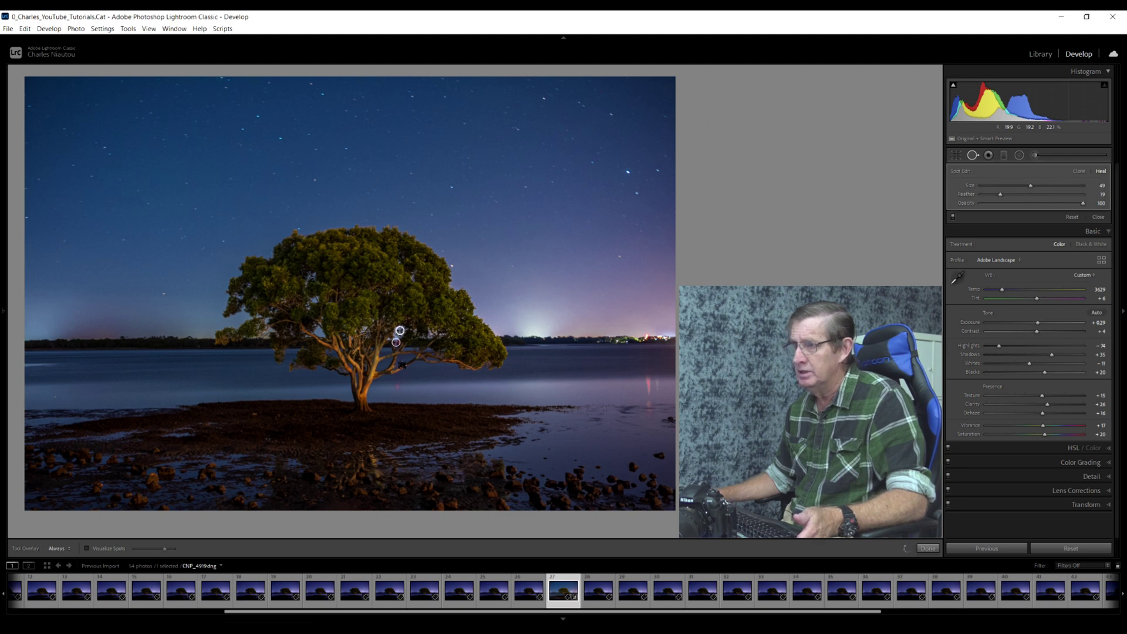
key(q)
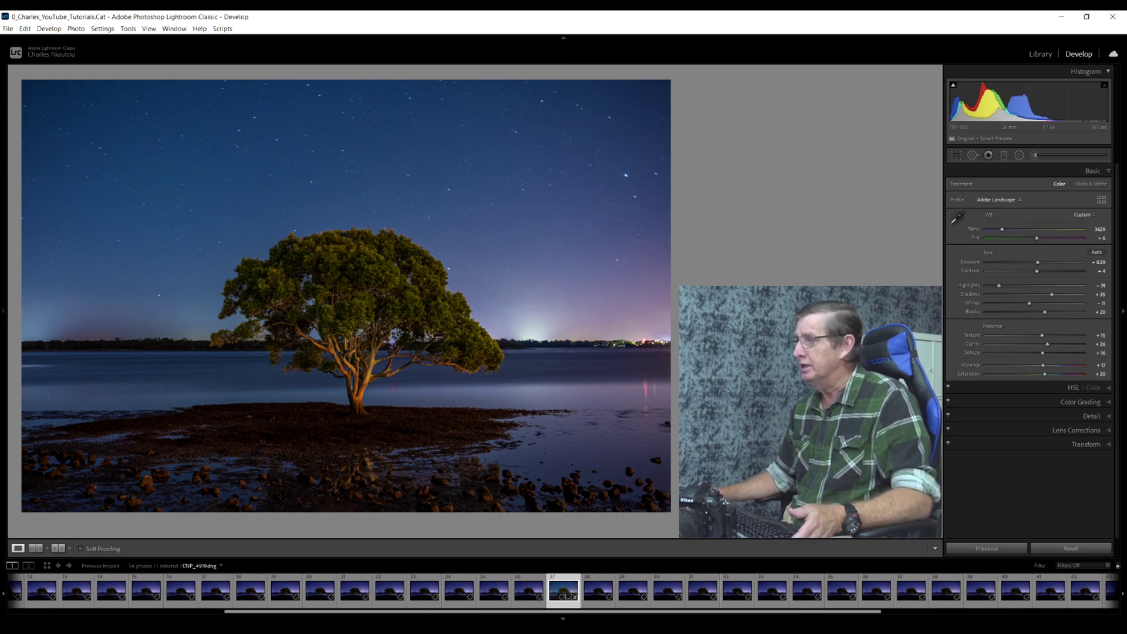
Step: Copy the develop settings of edited photo 27 in the Library, including tone, colour, graduated filters, noise reduction, lens corrections and crop
click(1040, 55)
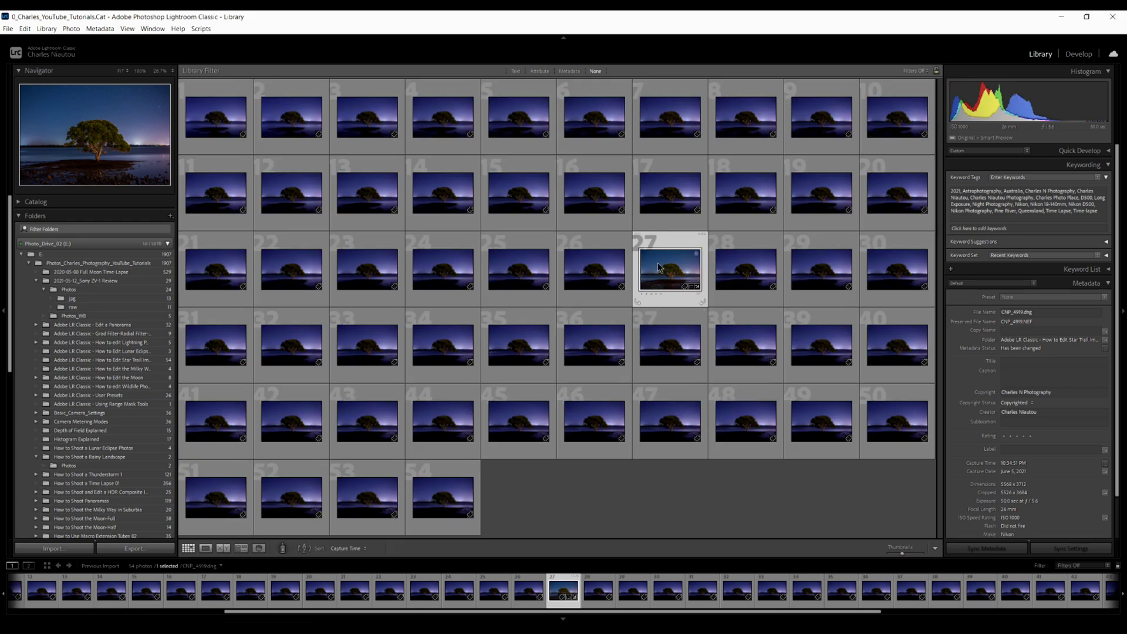
right_click(659, 267)
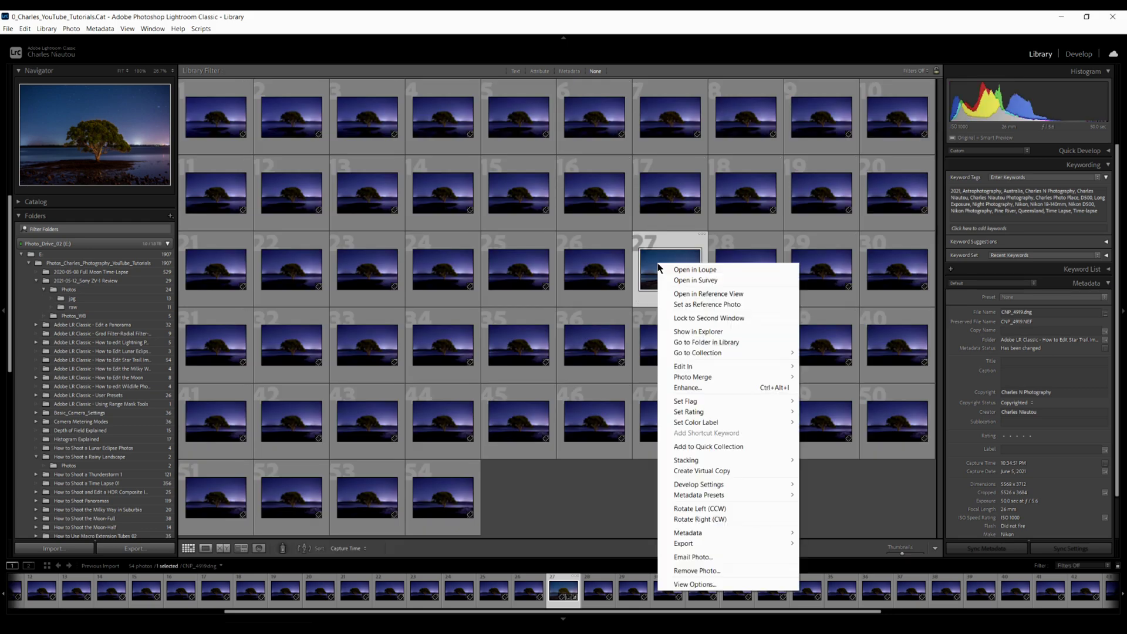
mouse_move(703, 485)
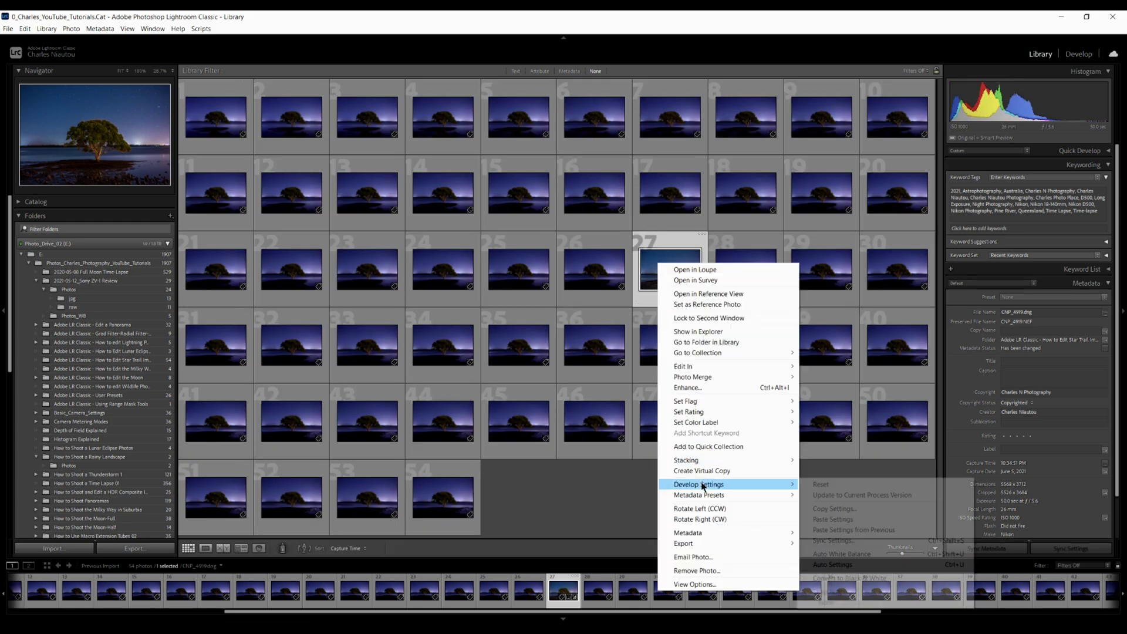
click(836, 510)
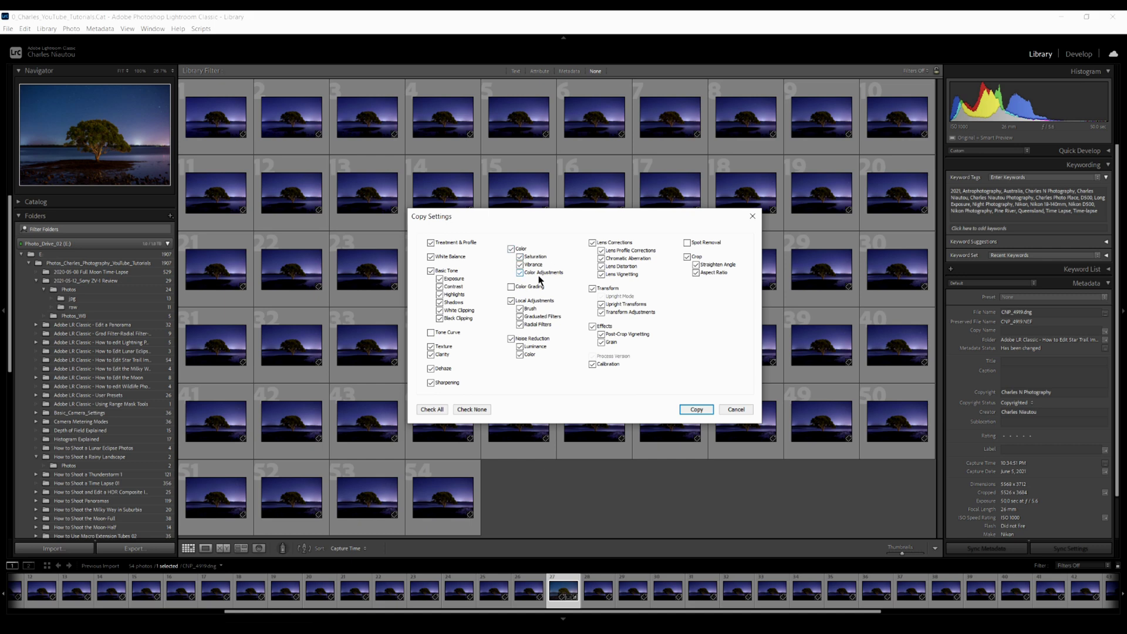
click(520, 324)
click(520, 308)
click(593, 289)
click(687, 257)
click(697, 410)
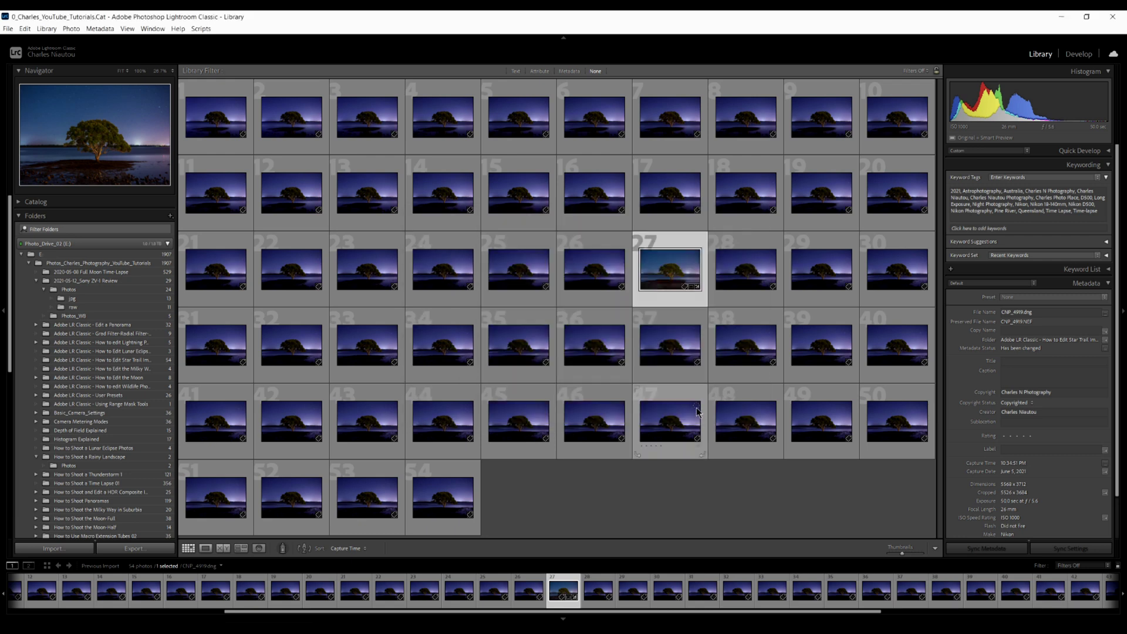
Step: Select all 54 photos of the sequence and paste the copied develop settings onto them
click(235, 133)
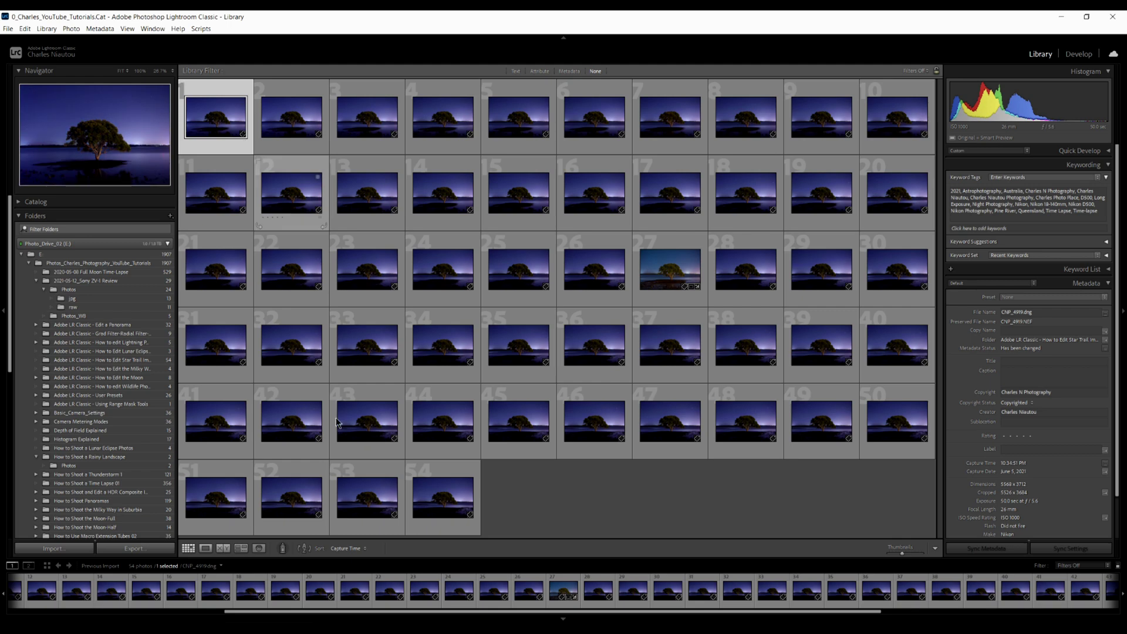
shift+click(436, 492)
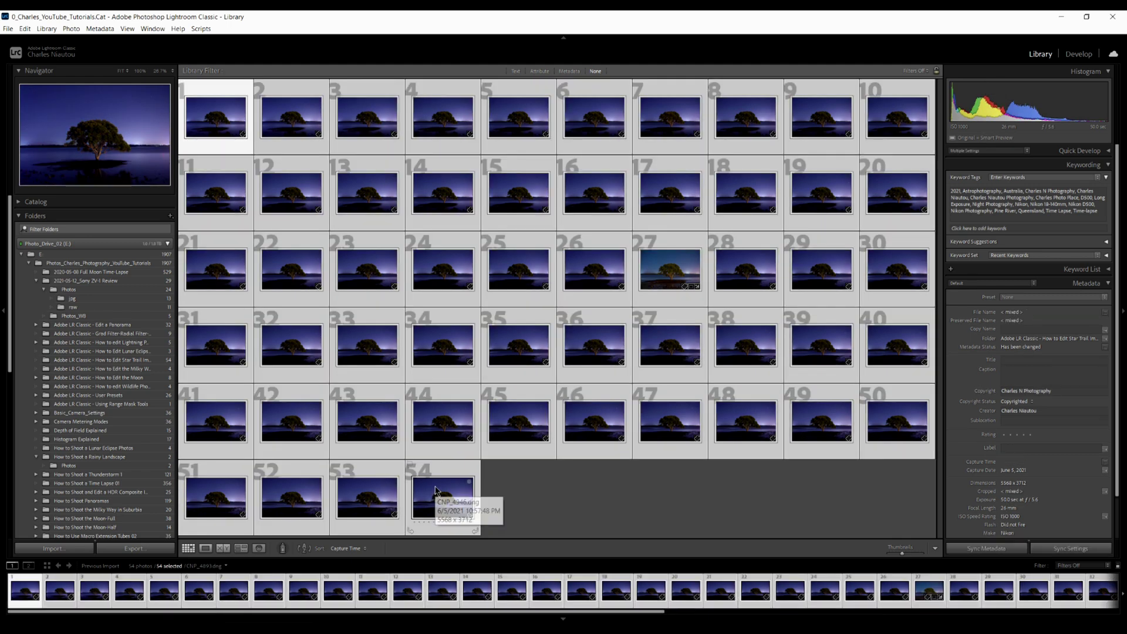
right_click(436, 492)
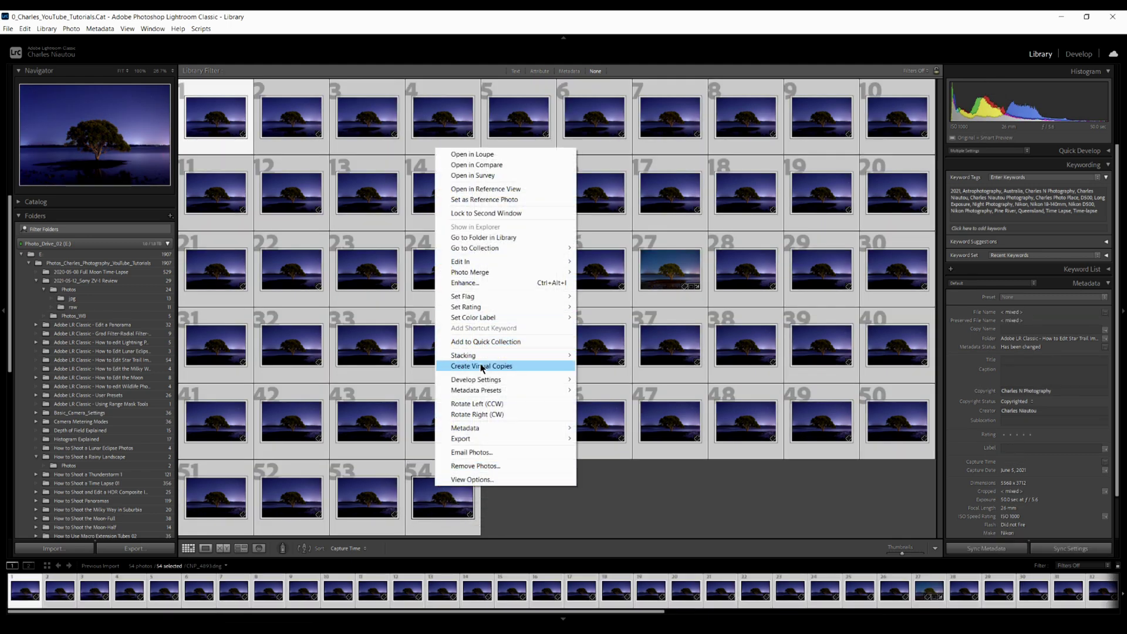
mouse_move(481, 382)
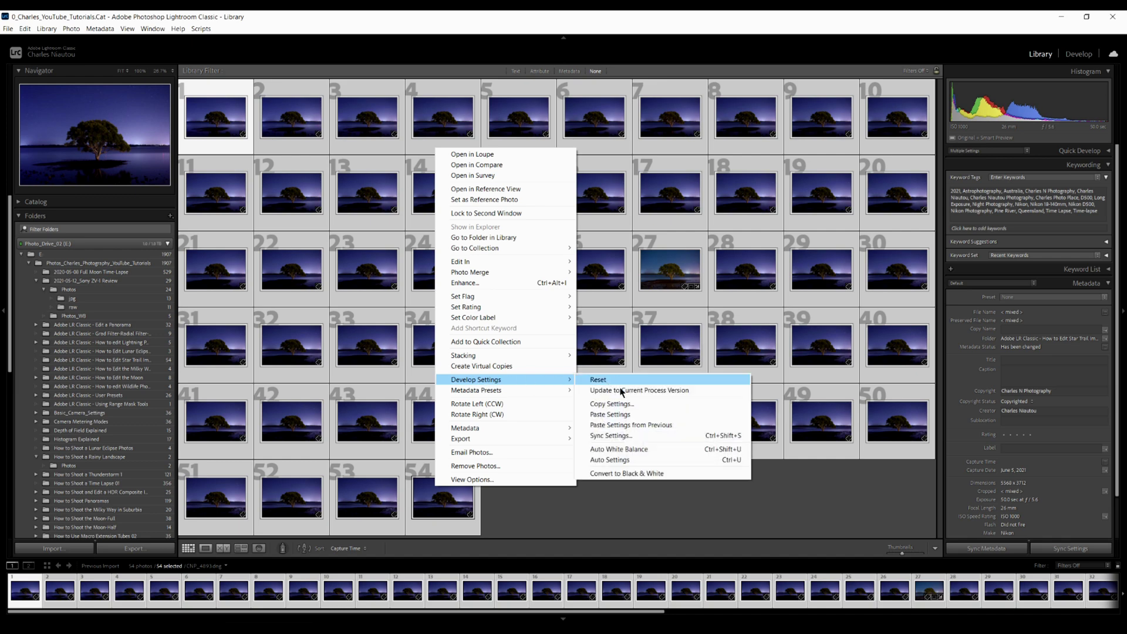
click(630, 412)
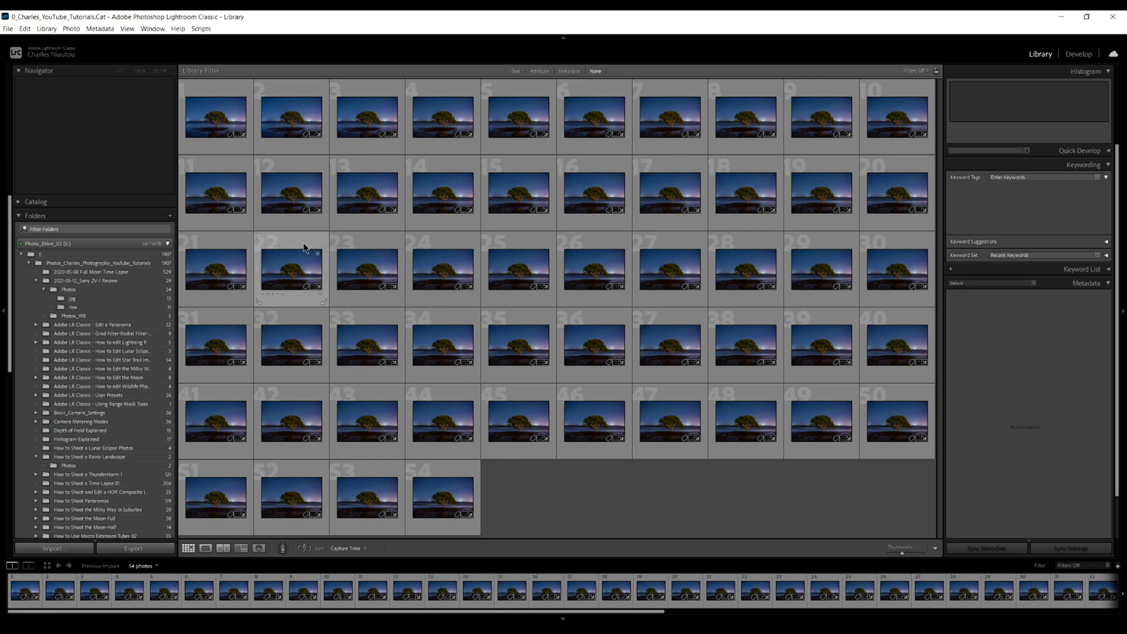
Step: Select all 54 photos and set up their export as TIFF files at 8 bits/component
click(232, 140)
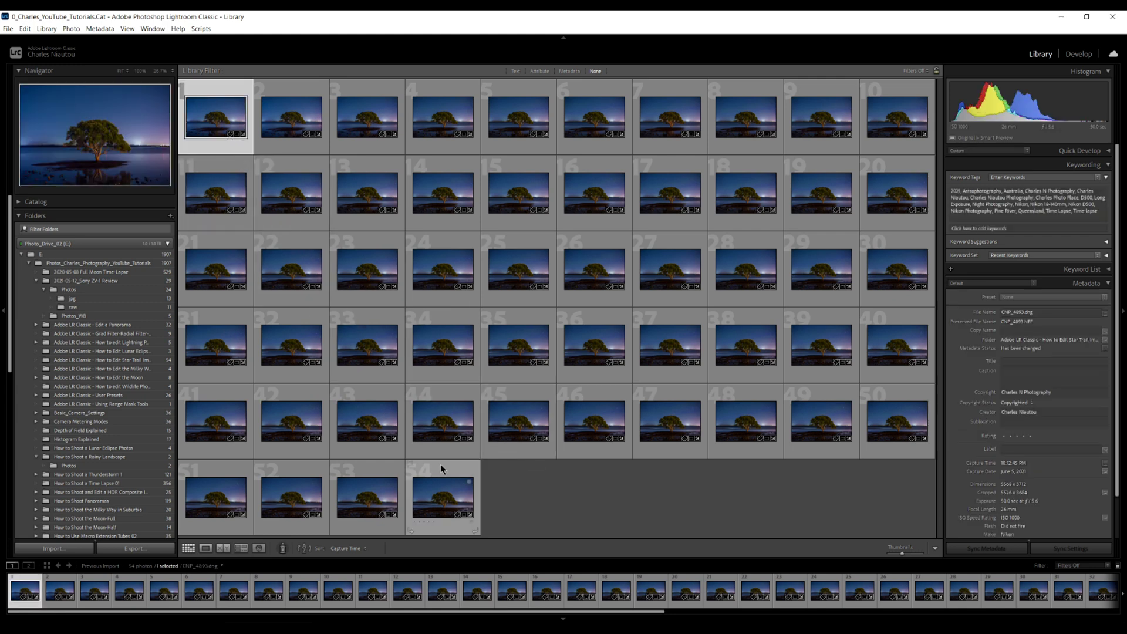
shift+click(441, 464)
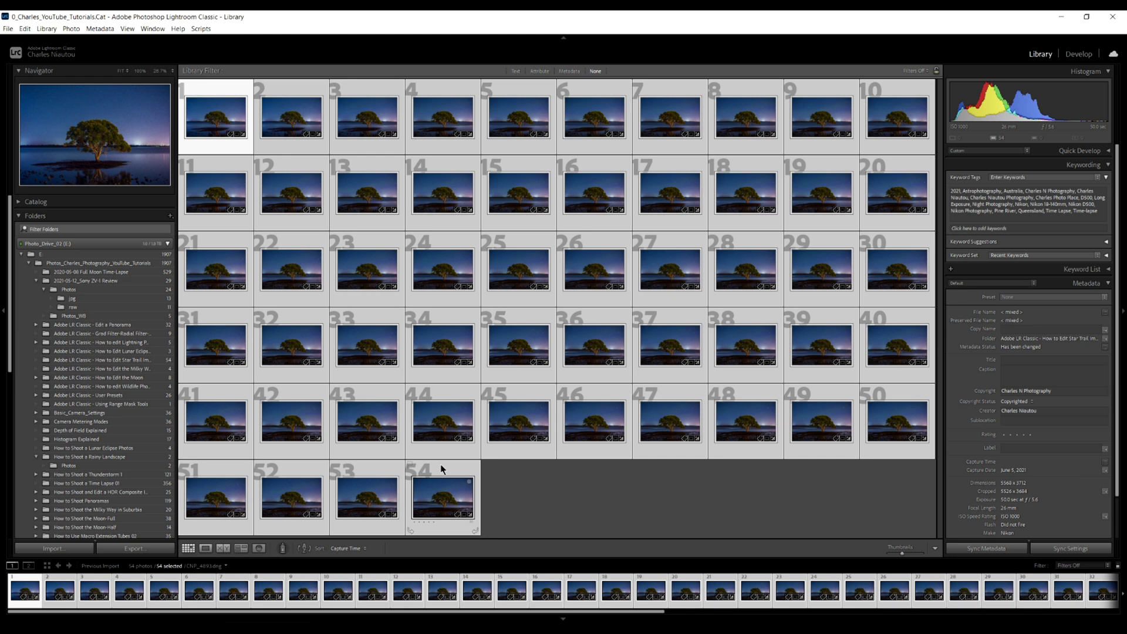
key(ctrl+shift+e)
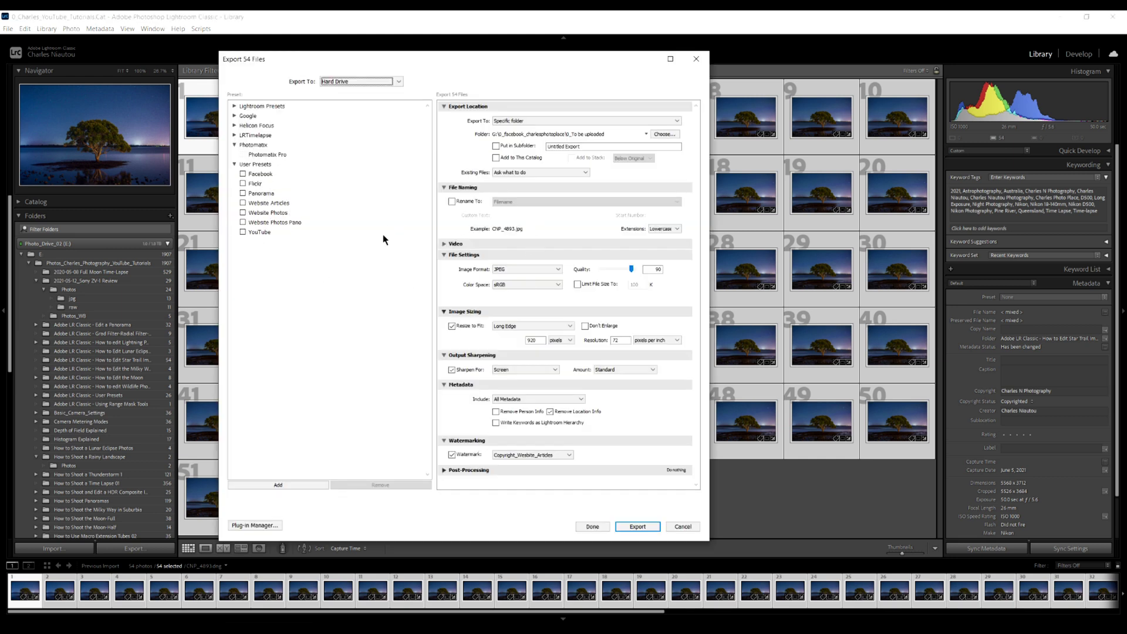
click(503, 272)
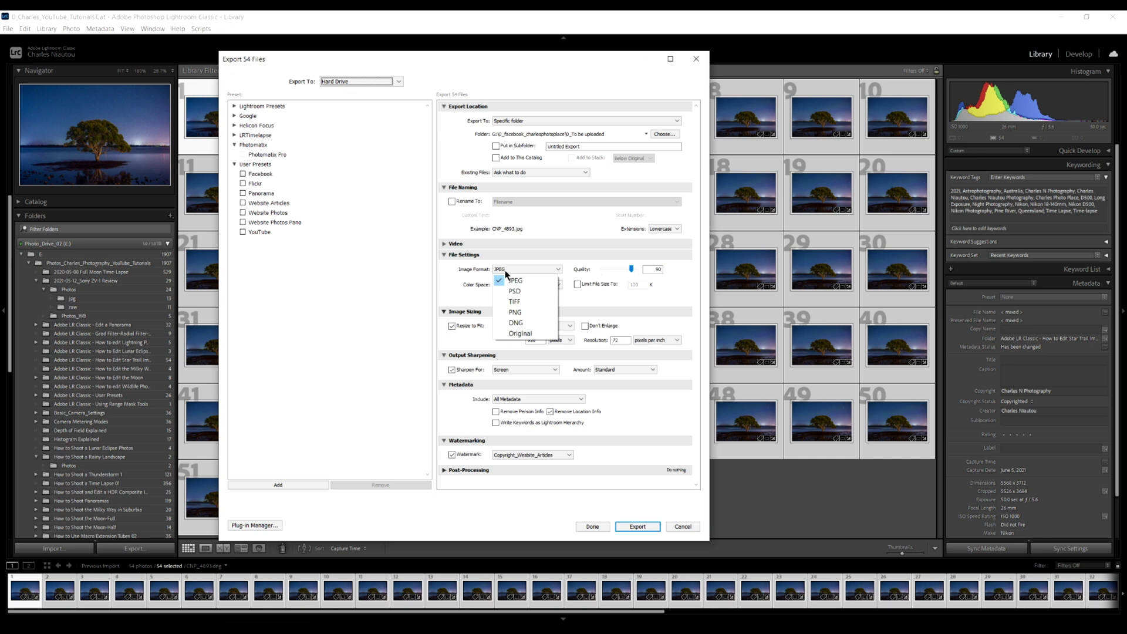
click(520, 302)
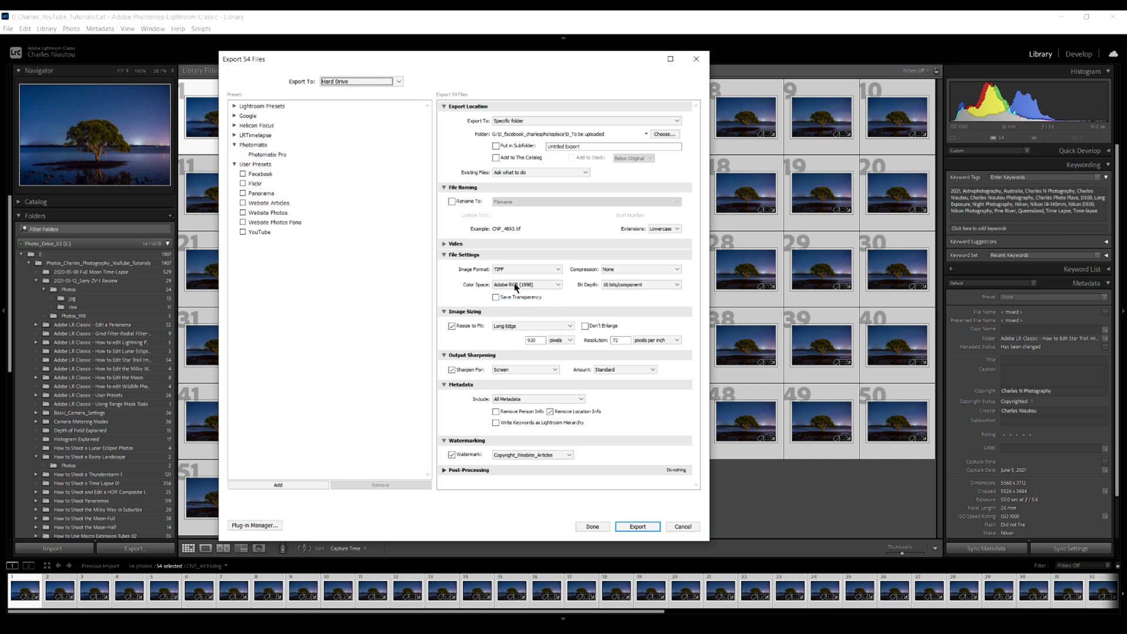
click(605, 286)
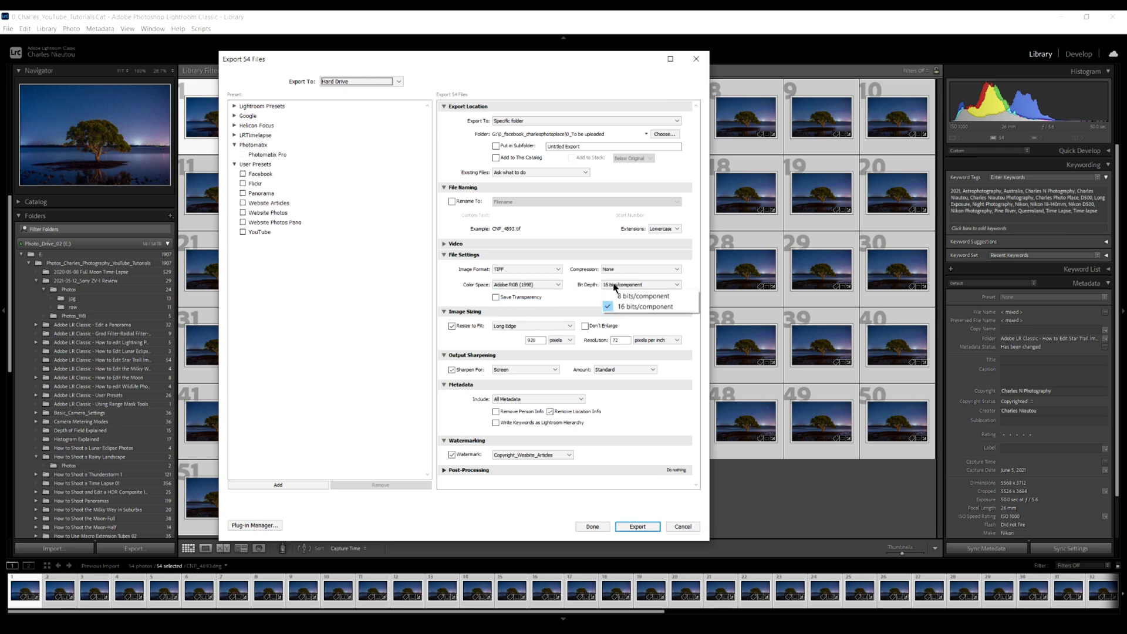
click(622, 293)
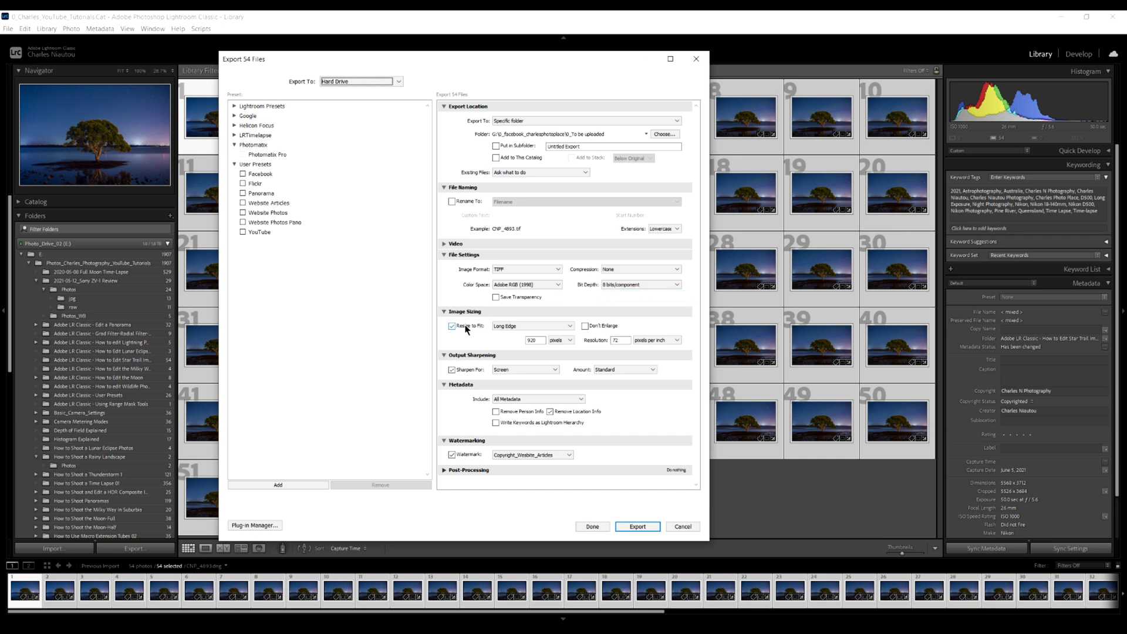
Step: Turn off resizing, output sharpening and the watermark for the export
click(469, 327)
click(463, 373)
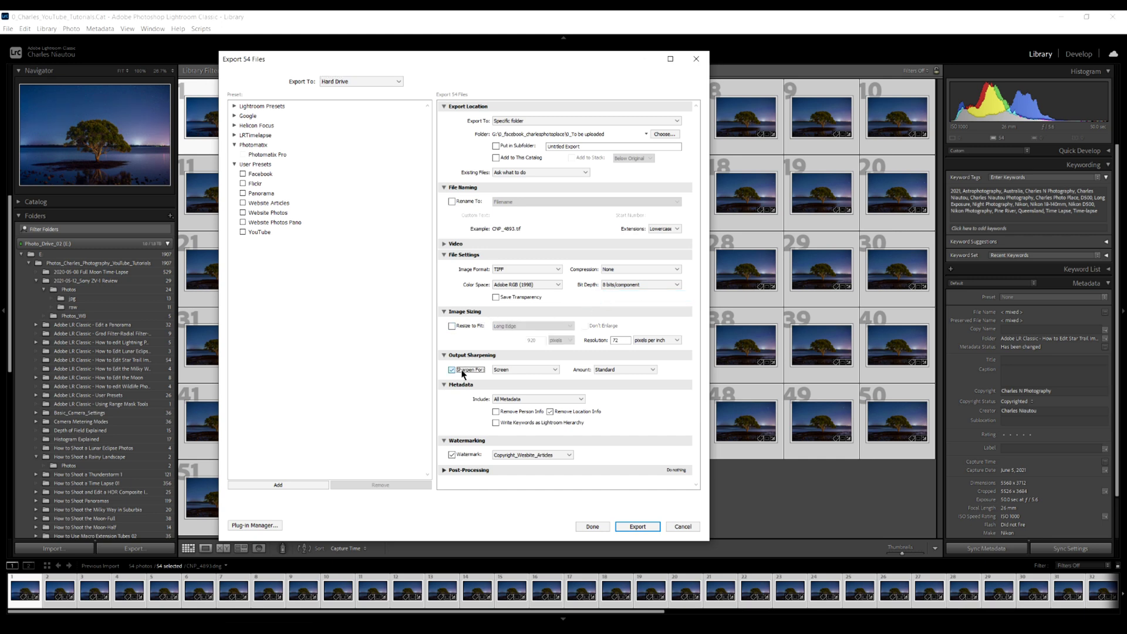
click(470, 453)
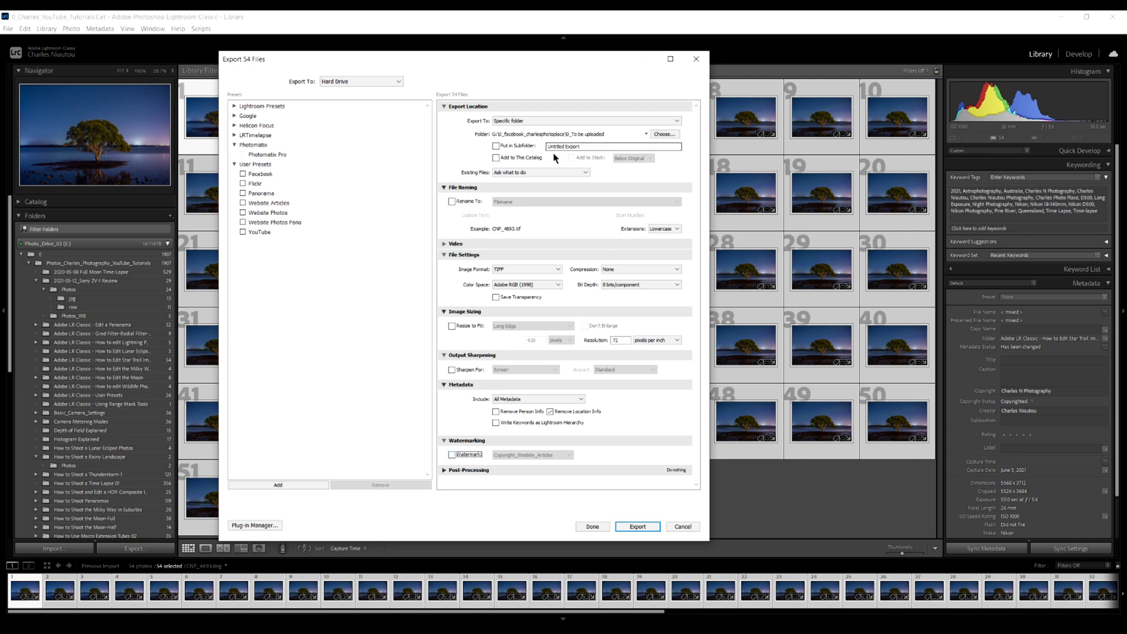
Step: Export the photos to the "tif files" folder inside "Adobe LR Classic - How to Edit Star Trail Images" on Photo_Drive_02 (E:)
click(657, 136)
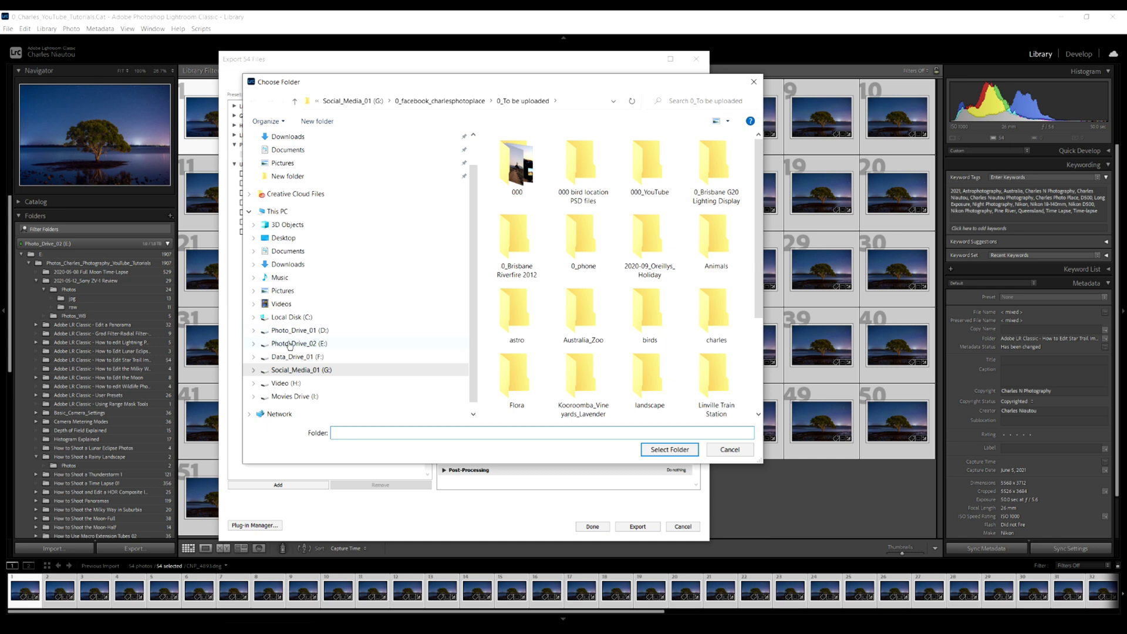
click(294, 343)
click(557, 285)
double_click(557, 285)
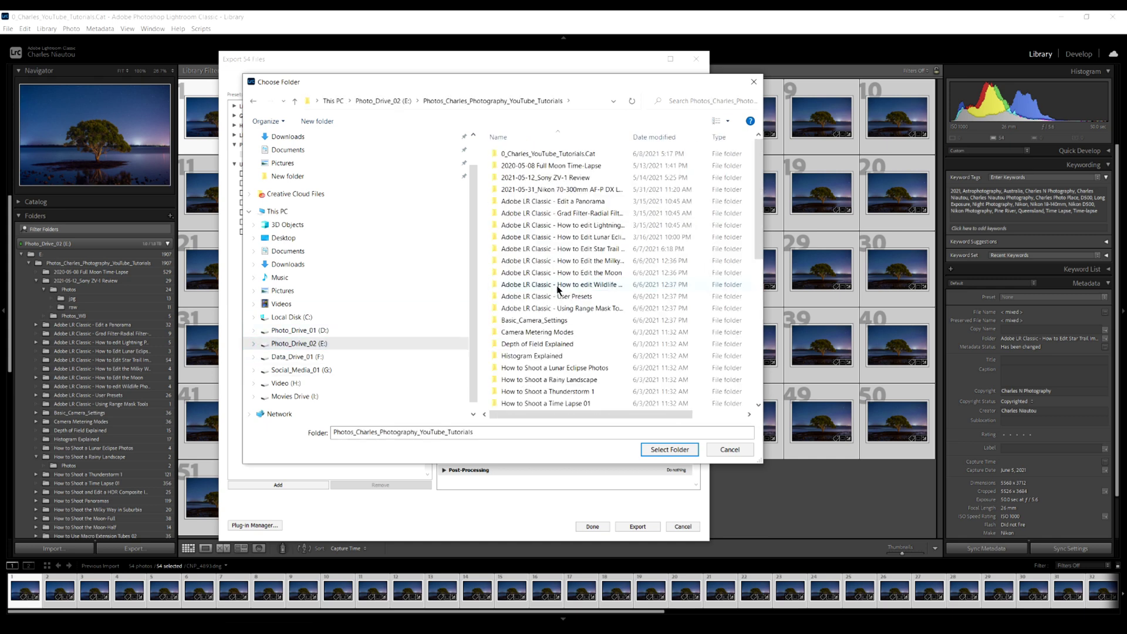
double_click(568, 249)
double_click(515, 171)
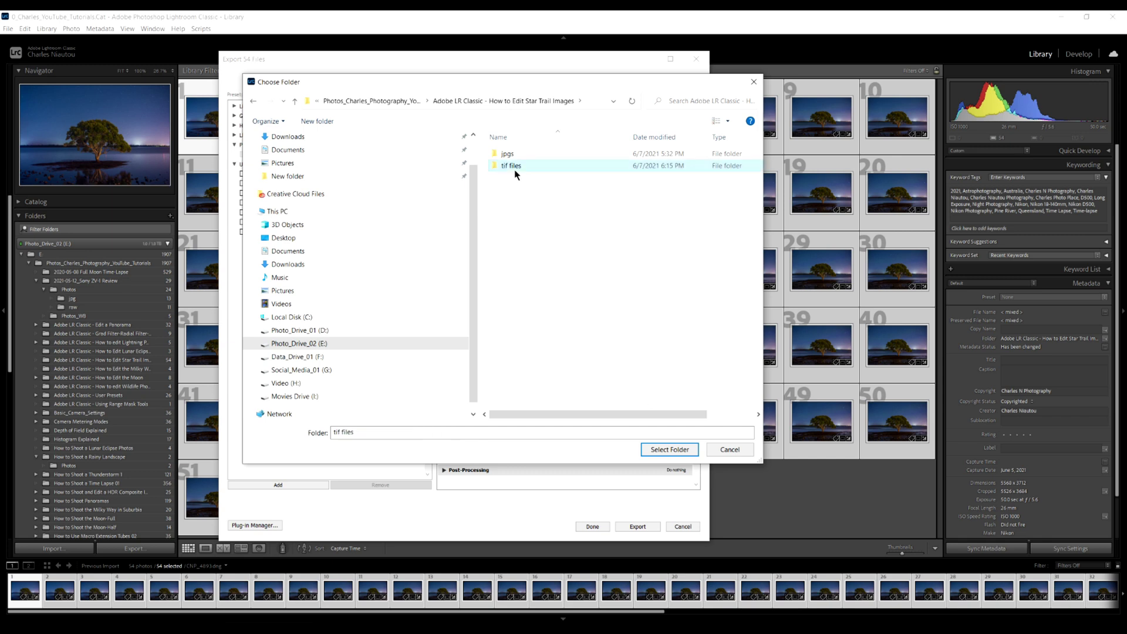
click(650, 447)
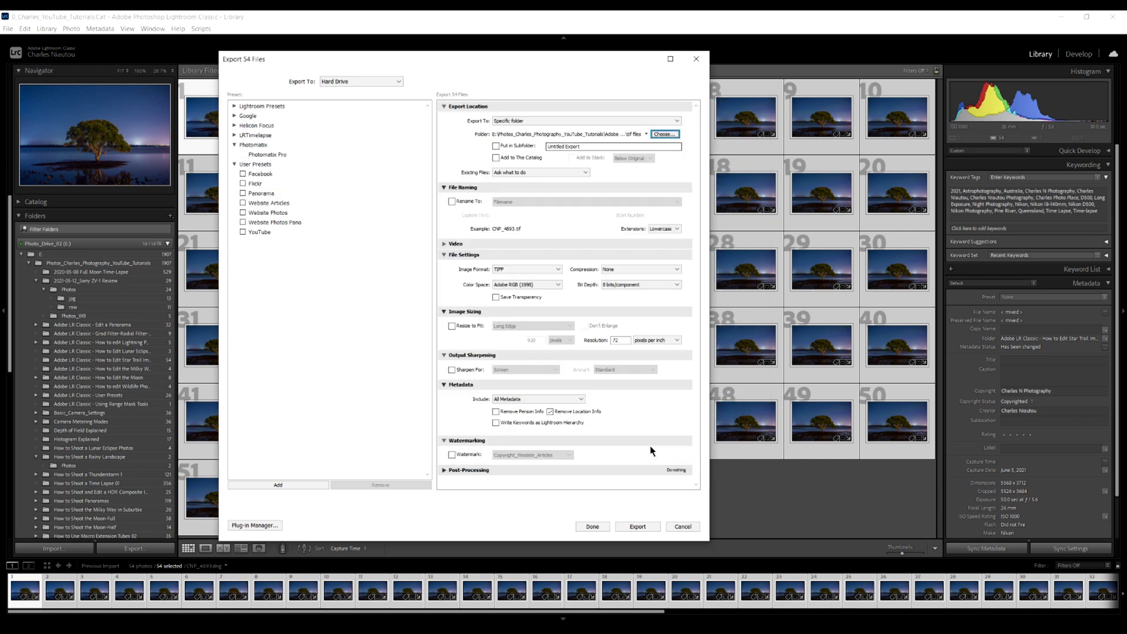
click(630, 527)
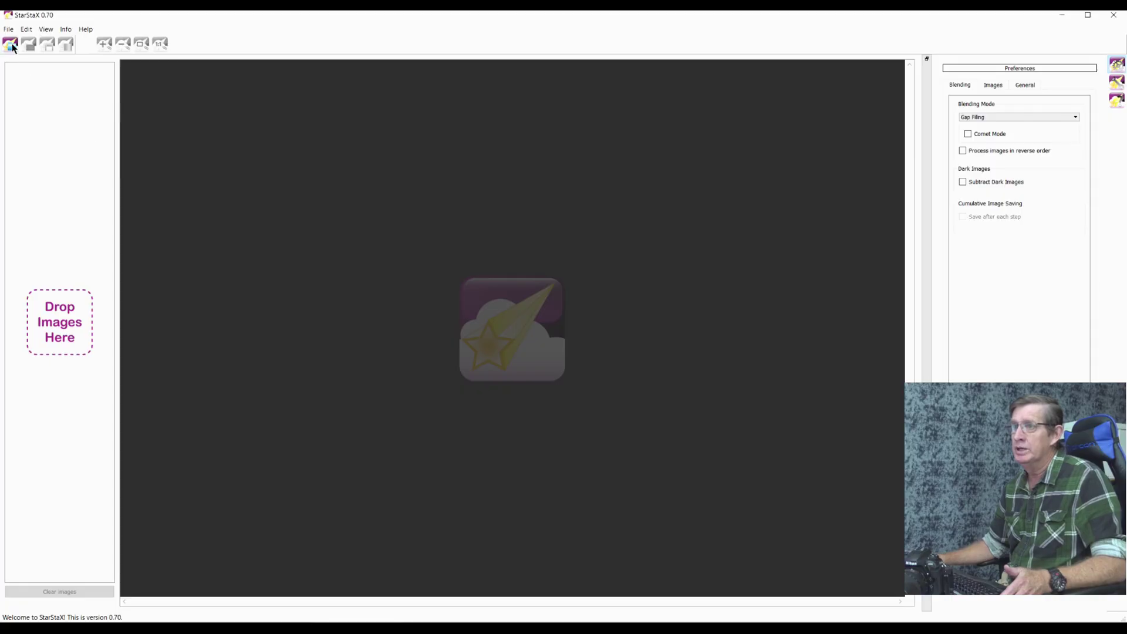
Step: Switch to StarStaX, load the TIFF images CNP_4893 to CNP_4946 from "tif files", and blend them in Gap Filling mode
click(10, 44)
double_click(273, 115)
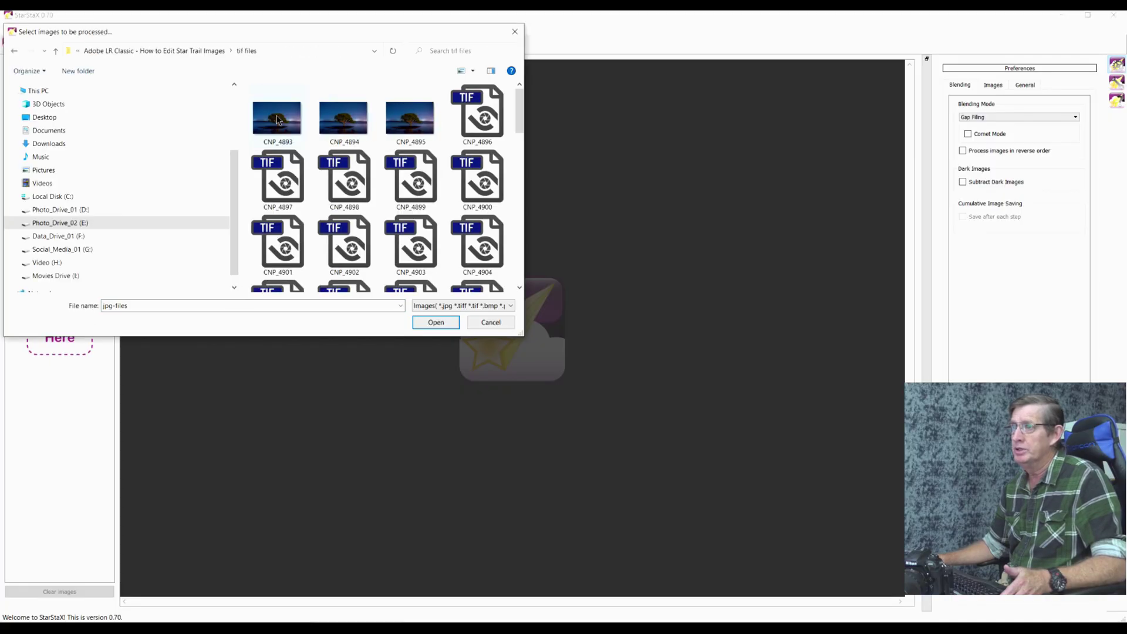
click(258, 115)
scroll(359, 195, down, 5)
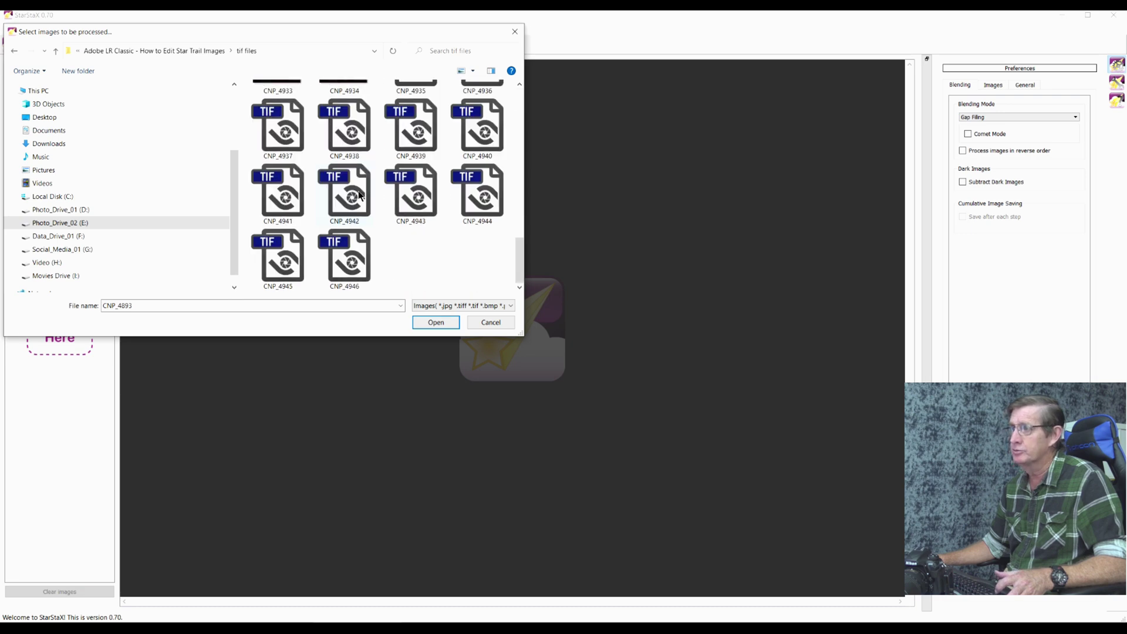
click(429, 319)
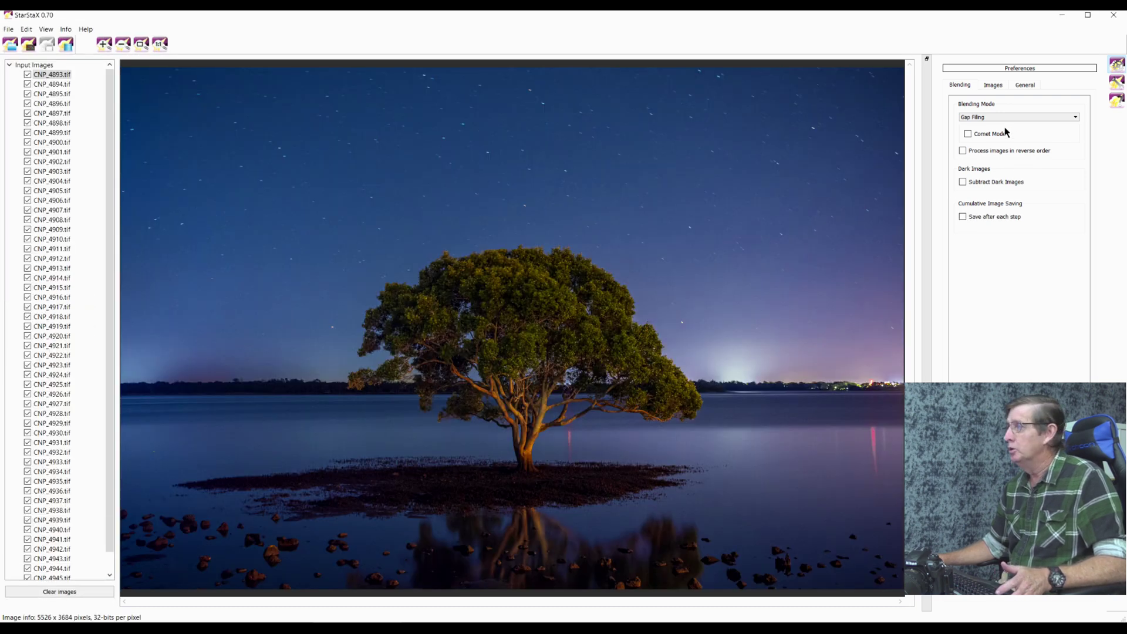
mouse_move(973, 122)
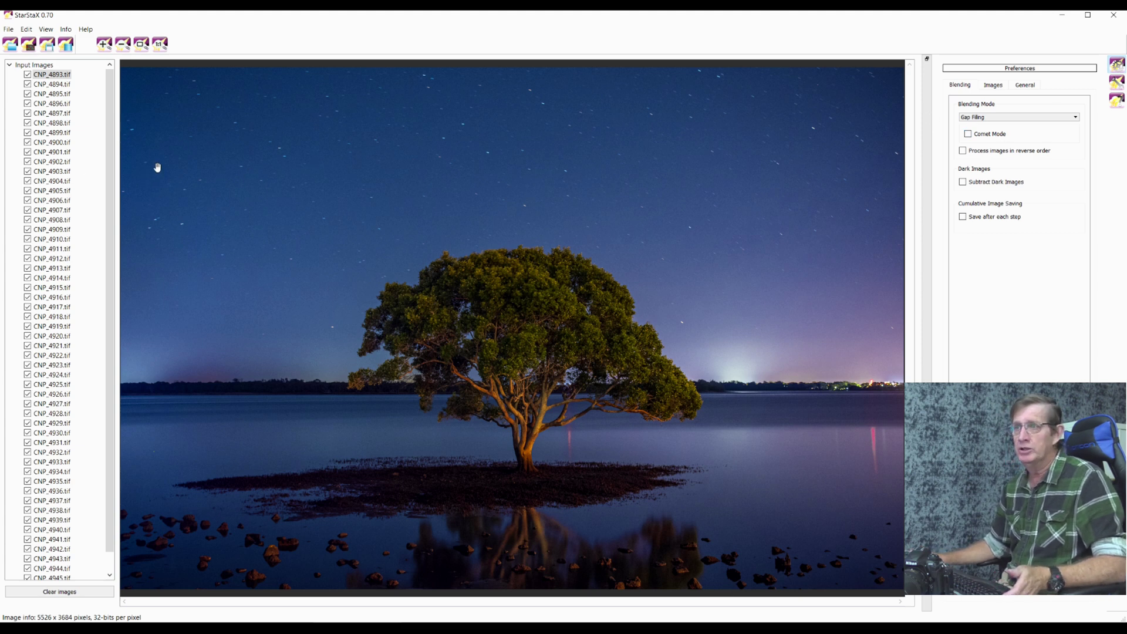
click(68, 50)
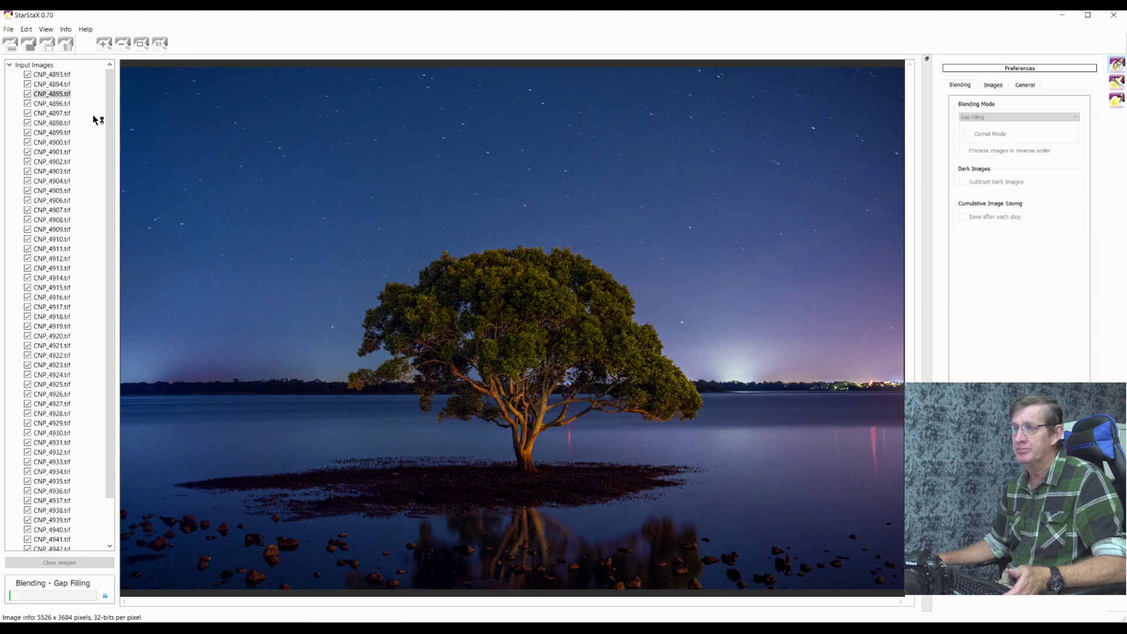
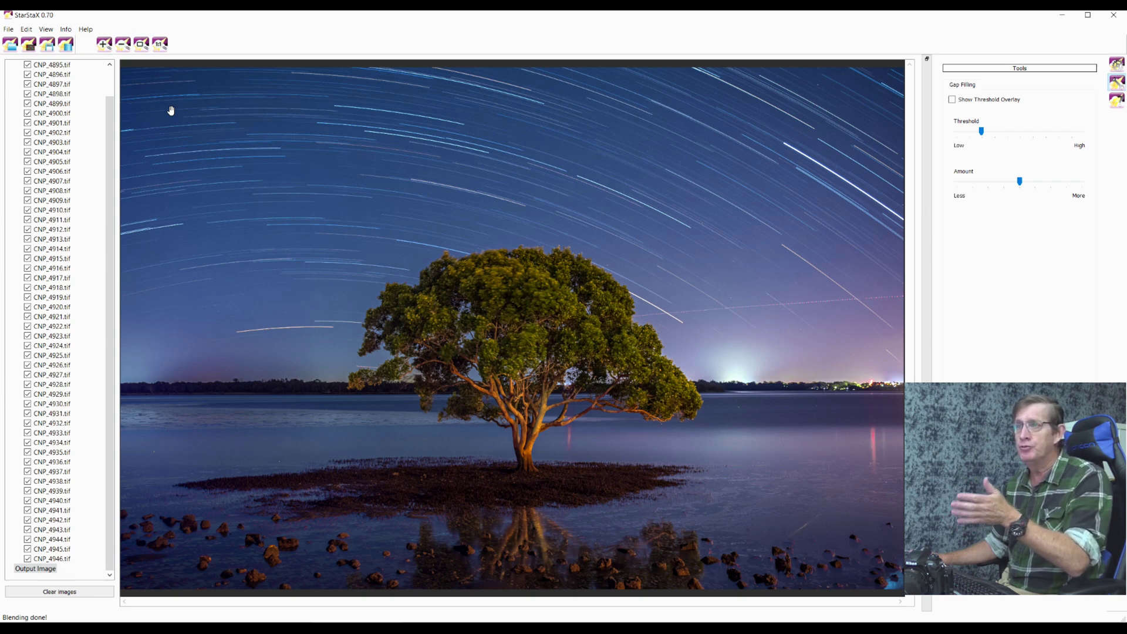
Step: Start saving the blended star trail image and name the file CNP_4893-CNP_4946.tif
click(51, 47)
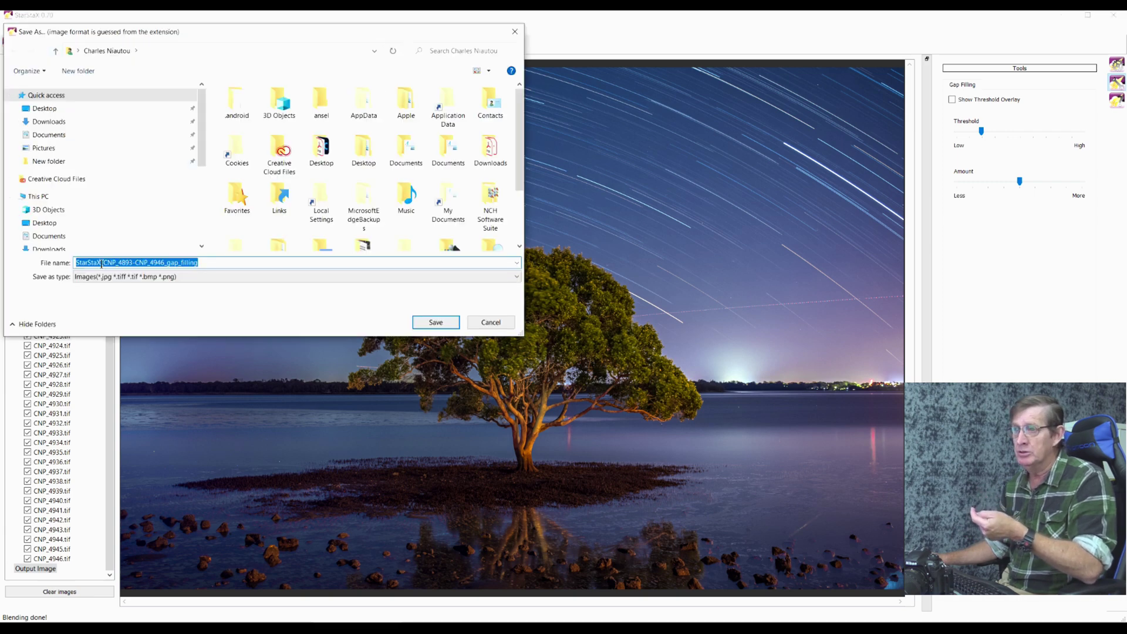
click(104, 263)
key(BackSpace)
key(BackSpace)
key(BackSpace)
key(BackSpace)
key(BackSpace)
key(BackSpace)
key(BackSpace)
key(BackSpace)
key(BackSpace)
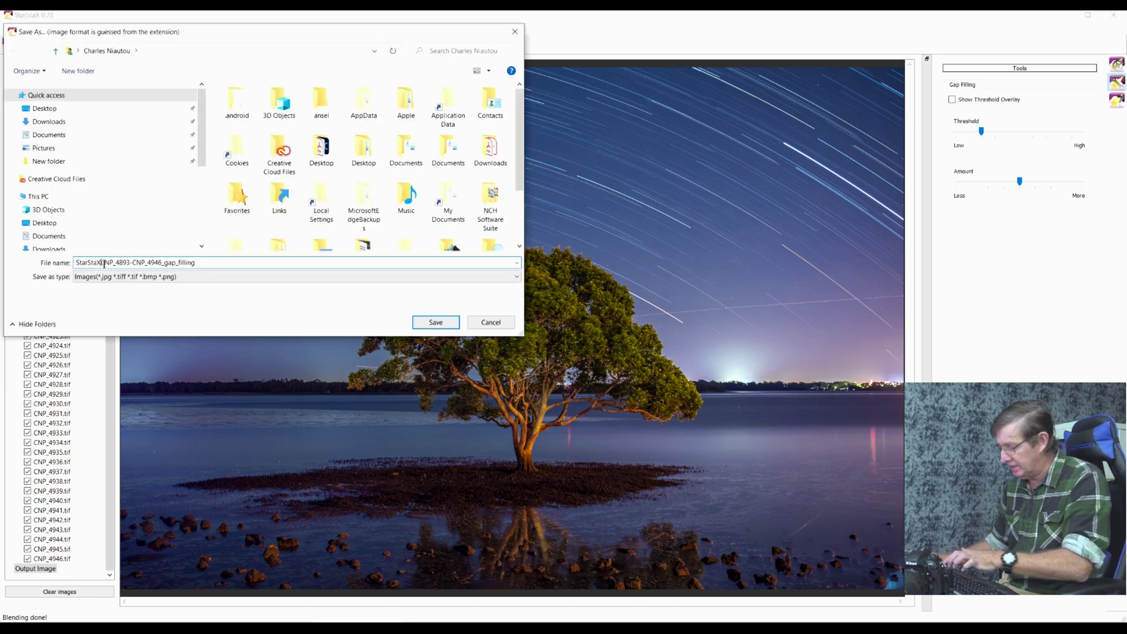
click(175, 262)
key(BackSpace)
key(BackSpace)
key(BackSpace)
key(BackSpace)
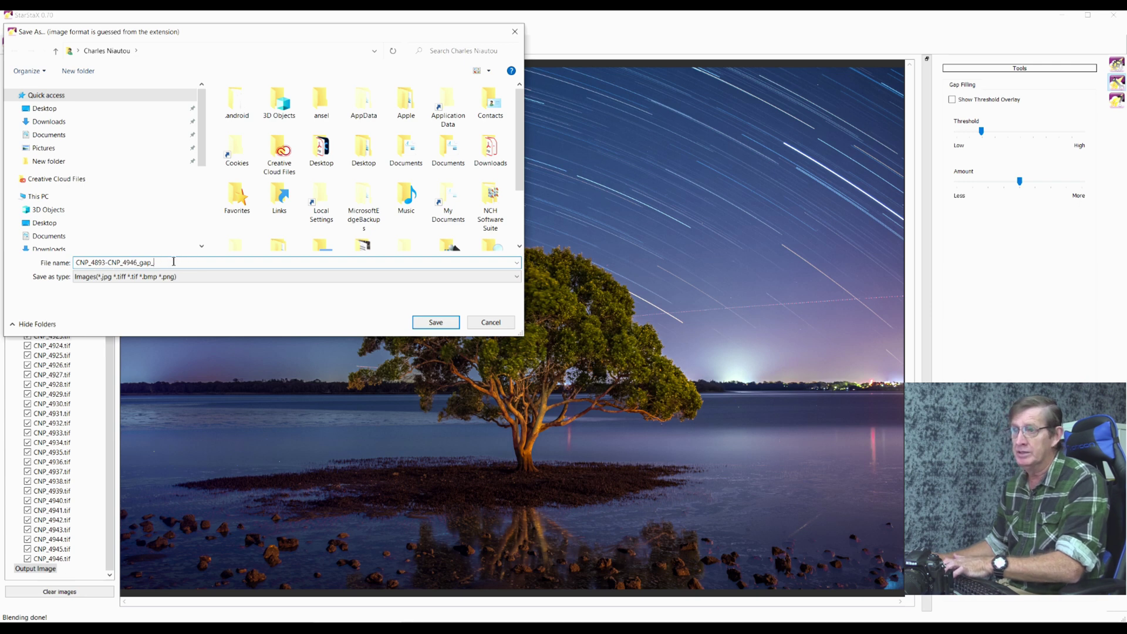
key(BackSpace)
key(BackSpace)
key(BackSpace)
key(BackSpace)
key(BackSpace)
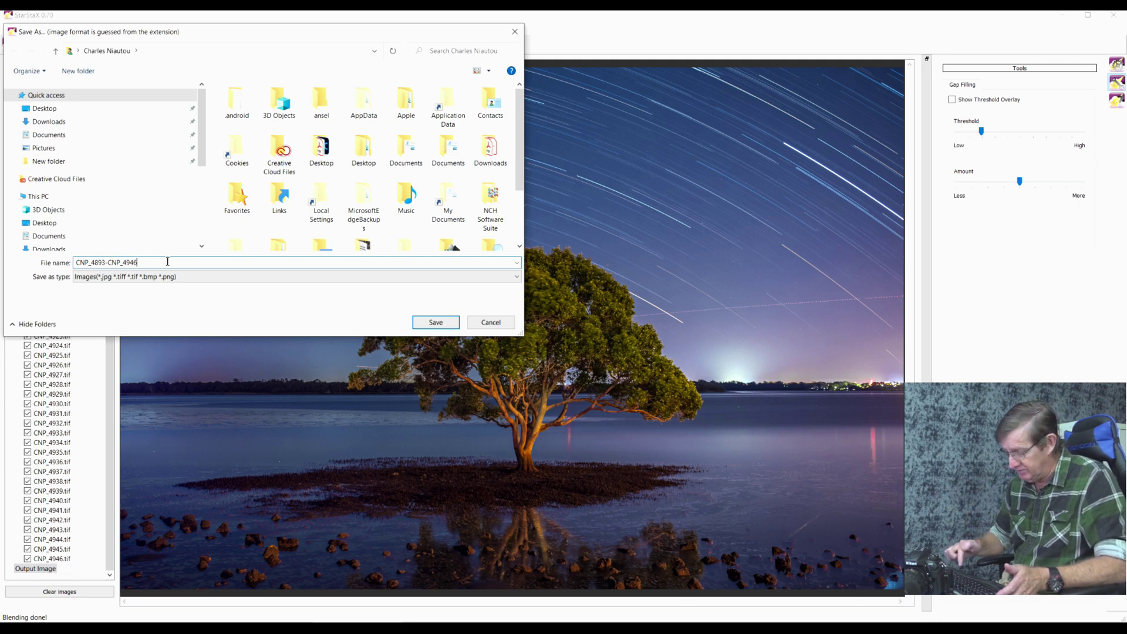
text(tif)
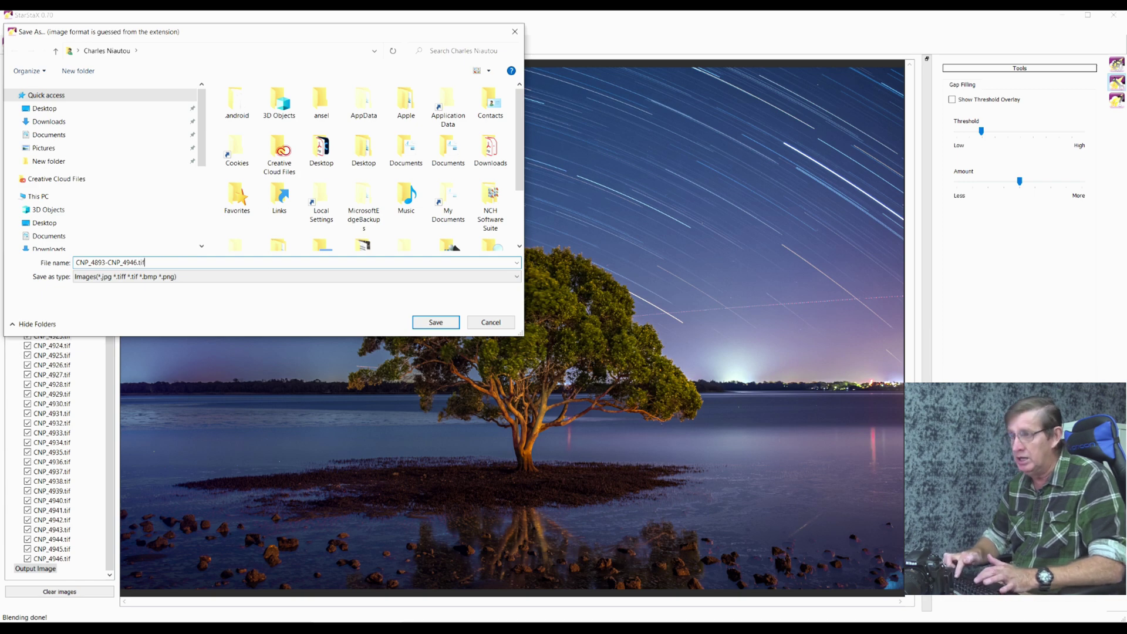
Step: Save the blended image in the "Adobe LR Classic - How to Edit Star Trail Images" folder on Photo_Drive_02 (E:)
scroll(50, 186, down, 1)
scroll(50, 198, down, 3)
click(51, 180)
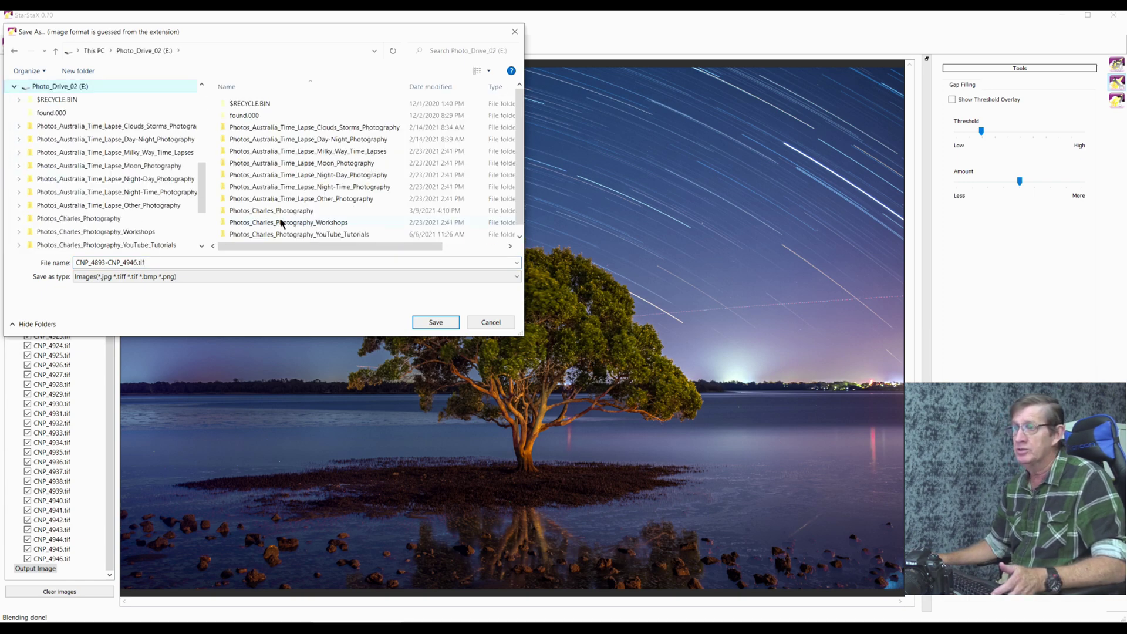
scroll(288, 215, down, 1)
double_click(302, 225)
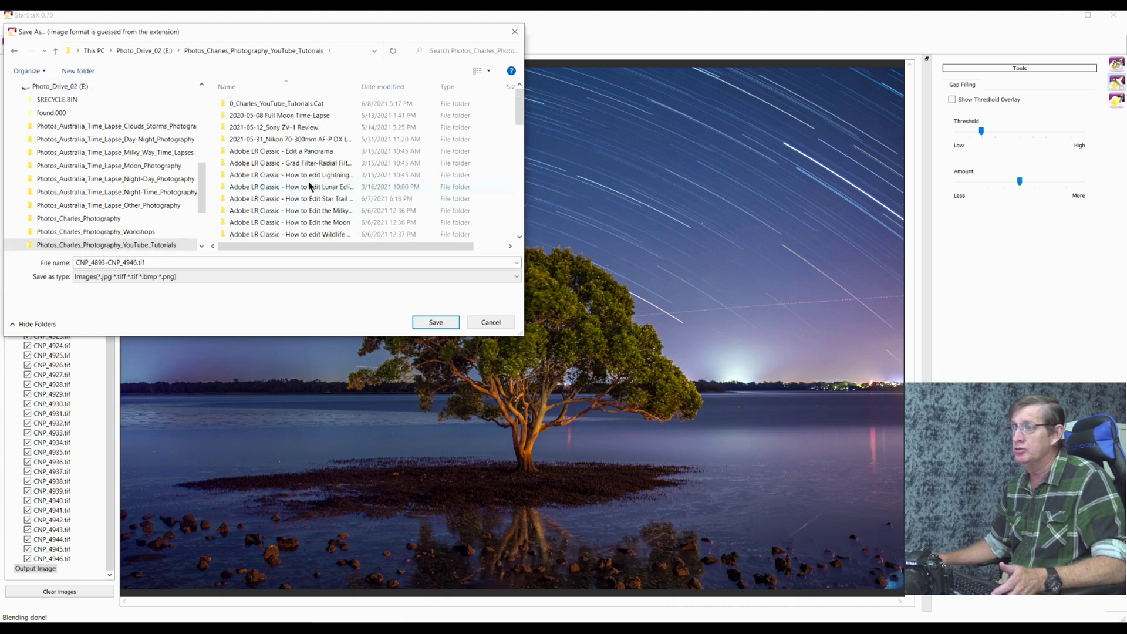
double_click(303, 199)
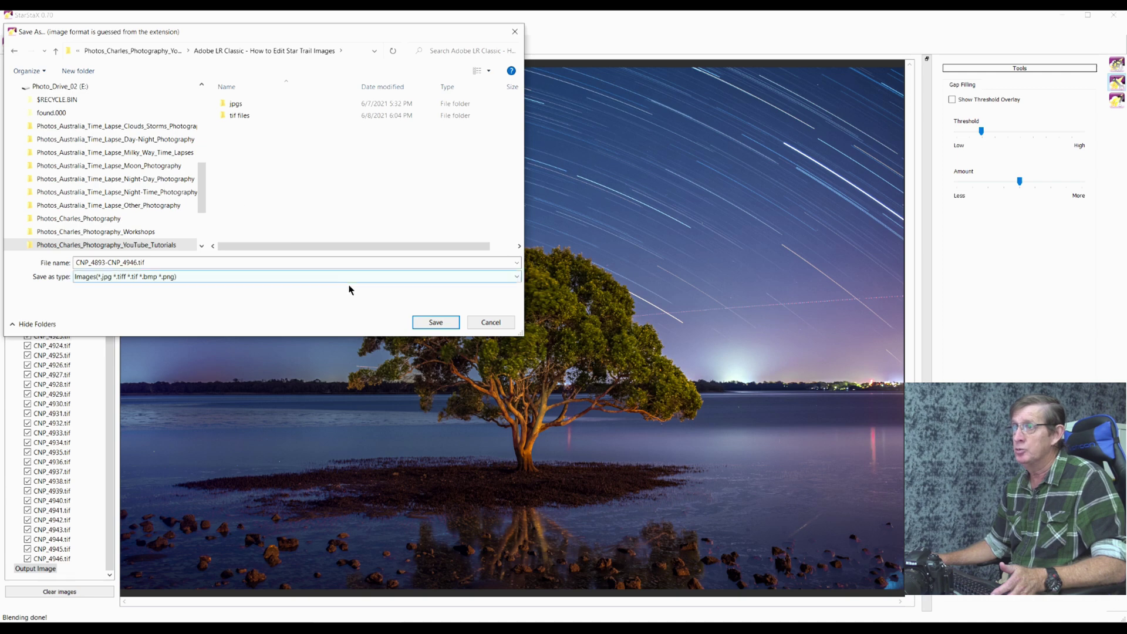
click(422, 321)
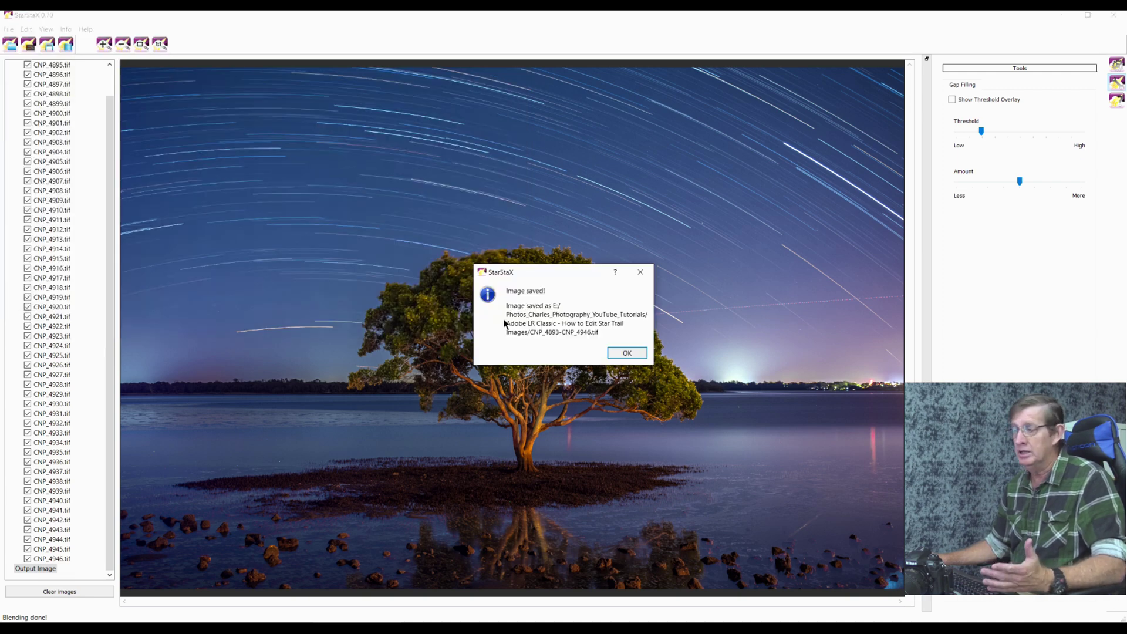
click(616, 352)
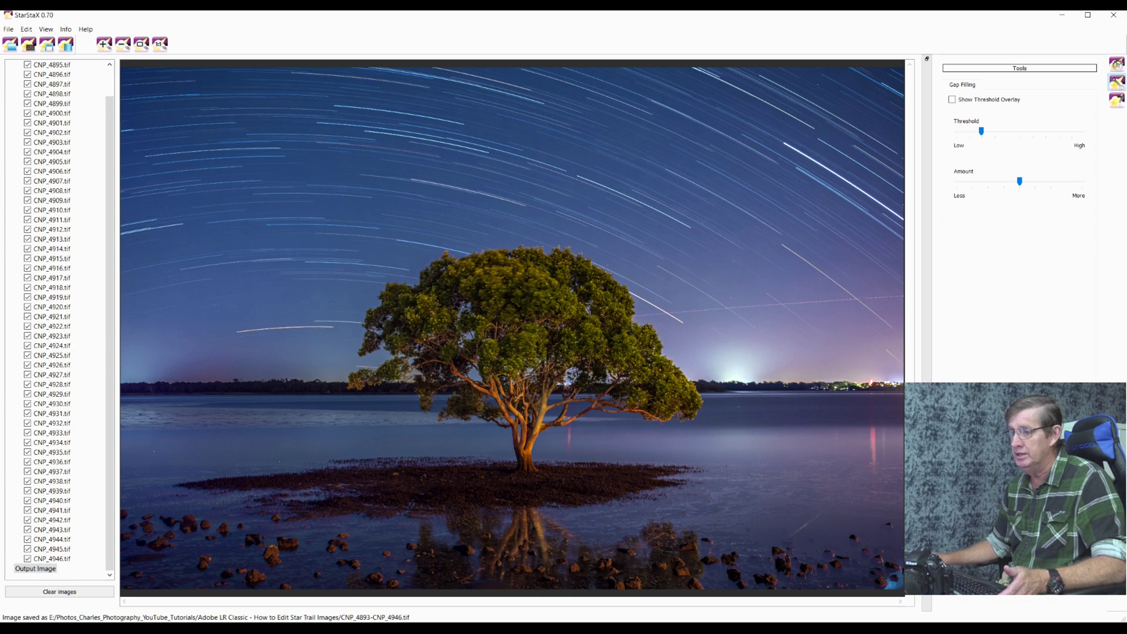
Step: Switch to Lightroom Classic, import CNP_4893-CNP_4946.tif from the star trail images folder, and show that folder in the Library
click(270, 630)
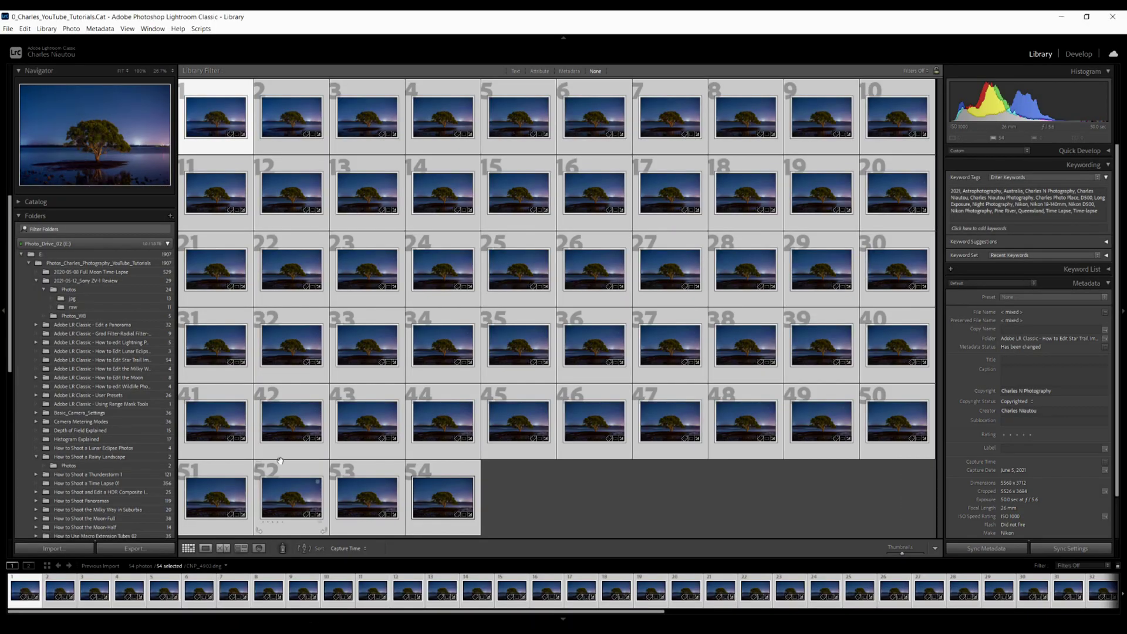
click(69, 549)
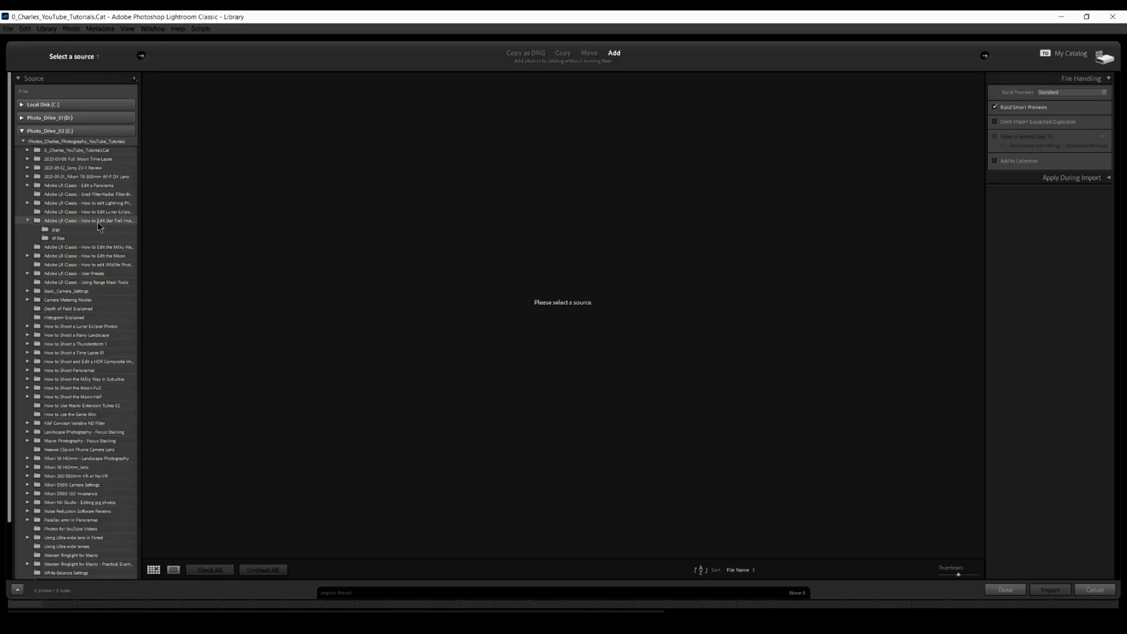
click(98, 222)
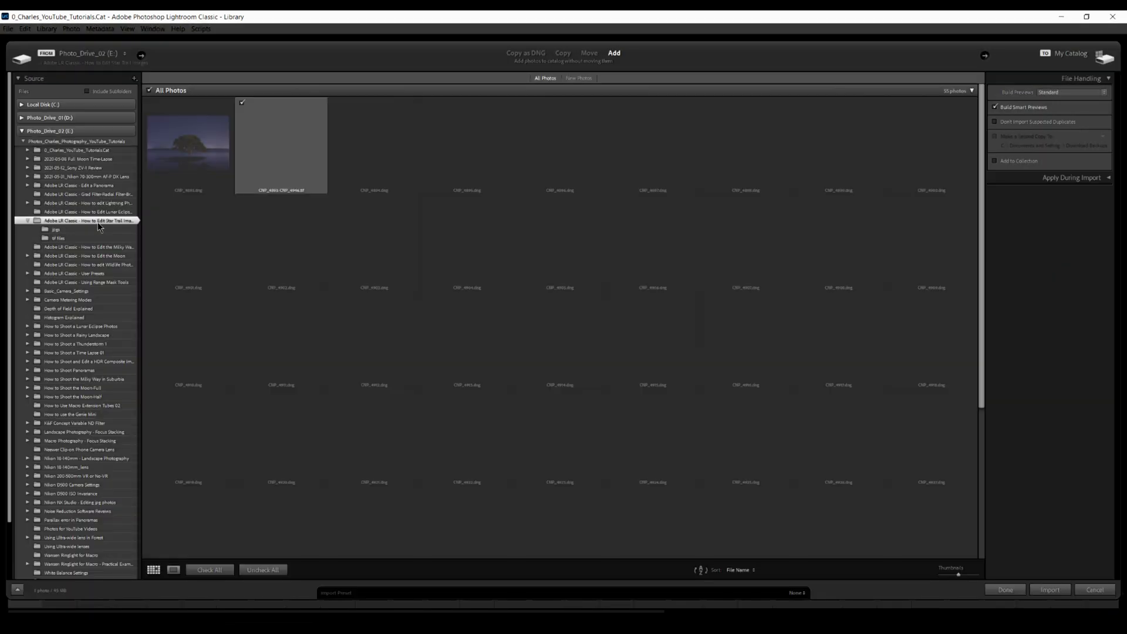
click(1050, 590)
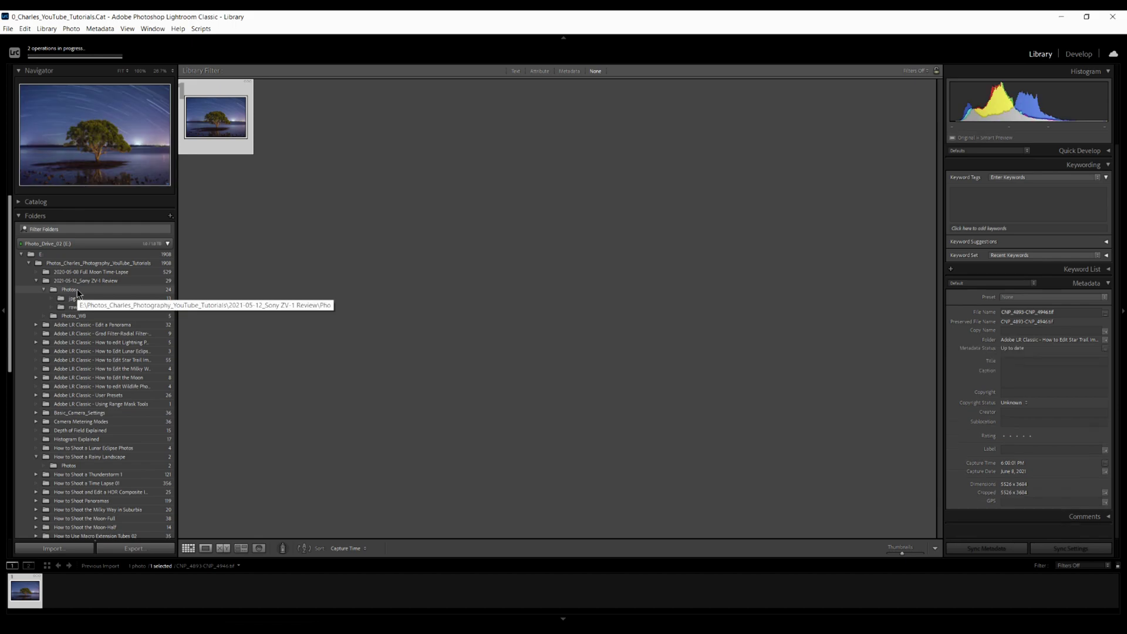
click(100, 360)
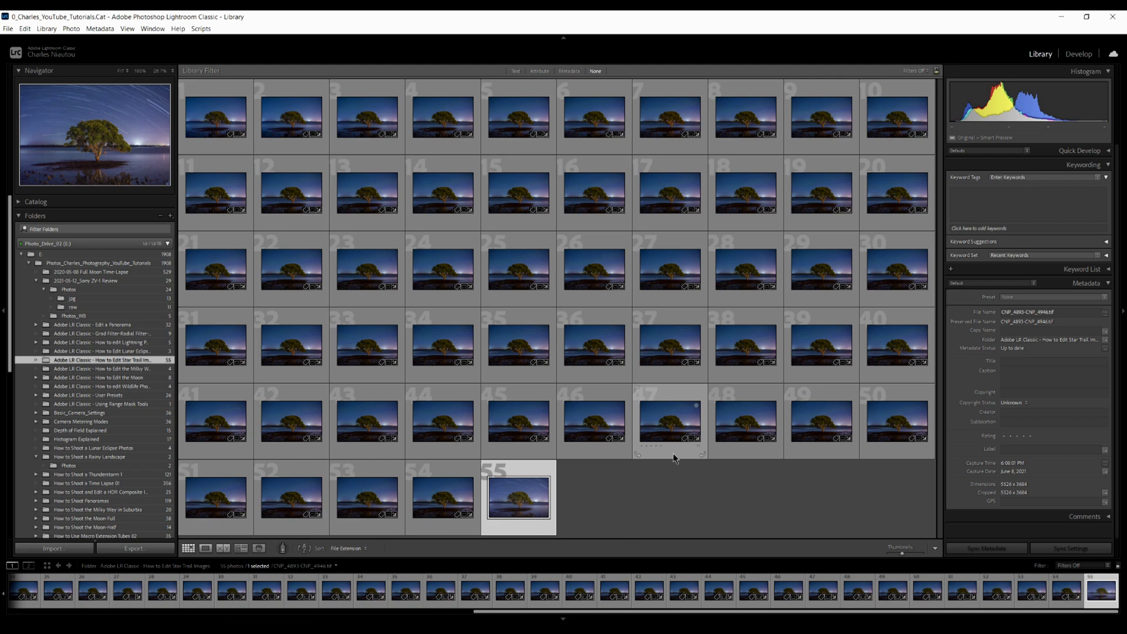
Step: Open the blended star trail image in Develop and set Contrast +8, Texture +8, Clarity +13, Dehaze +13, Vibrance +14 and Saturation +9
click(1079, 54)
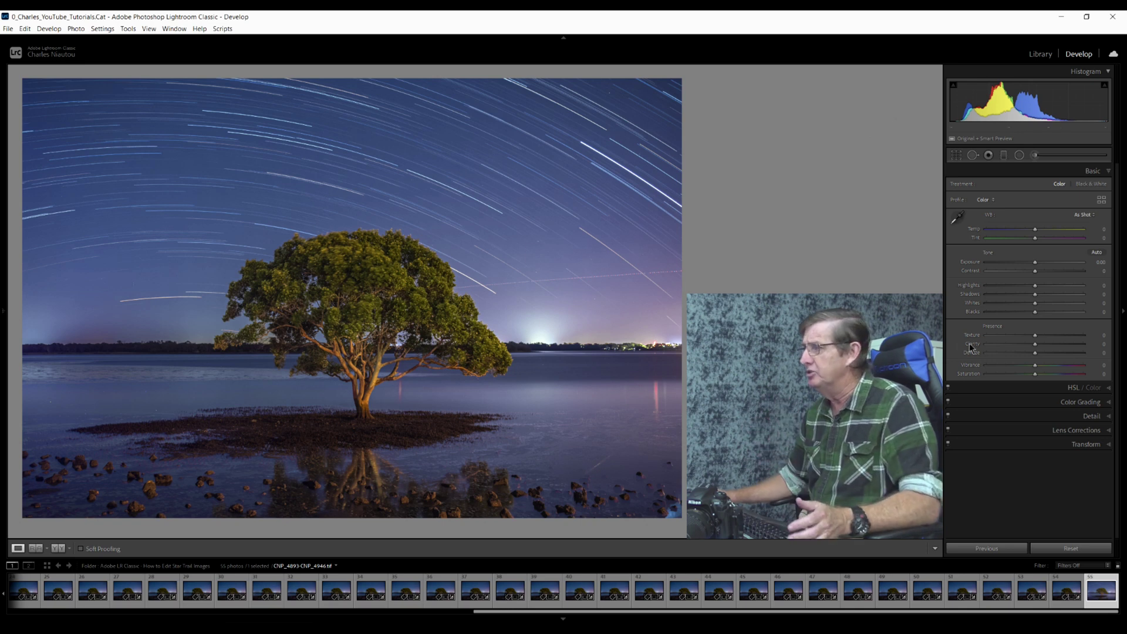
mouse_move(1035, 349)
mouse_down()
mouse_move(1039, 336)
mouse_move(1042, 356)
mouse_up()
drag(1038, 276, 1041, 276)
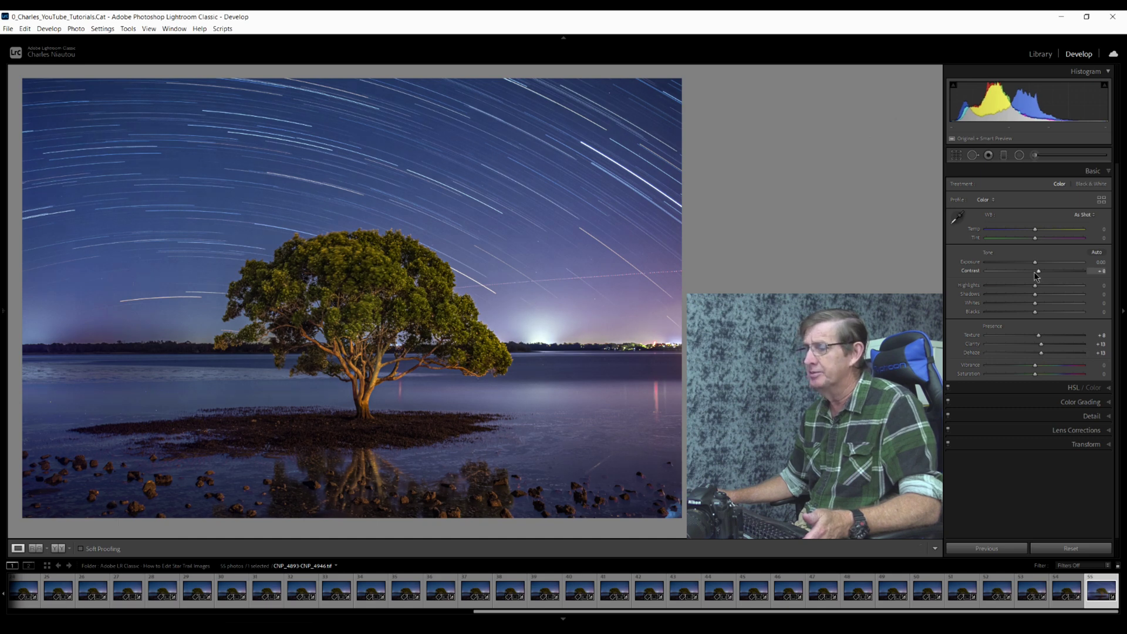
mouse_move(1036, 365)
mouse_down()
mouse_move(1051, 369)
mouse_move(1040, 375)
mouse_up()
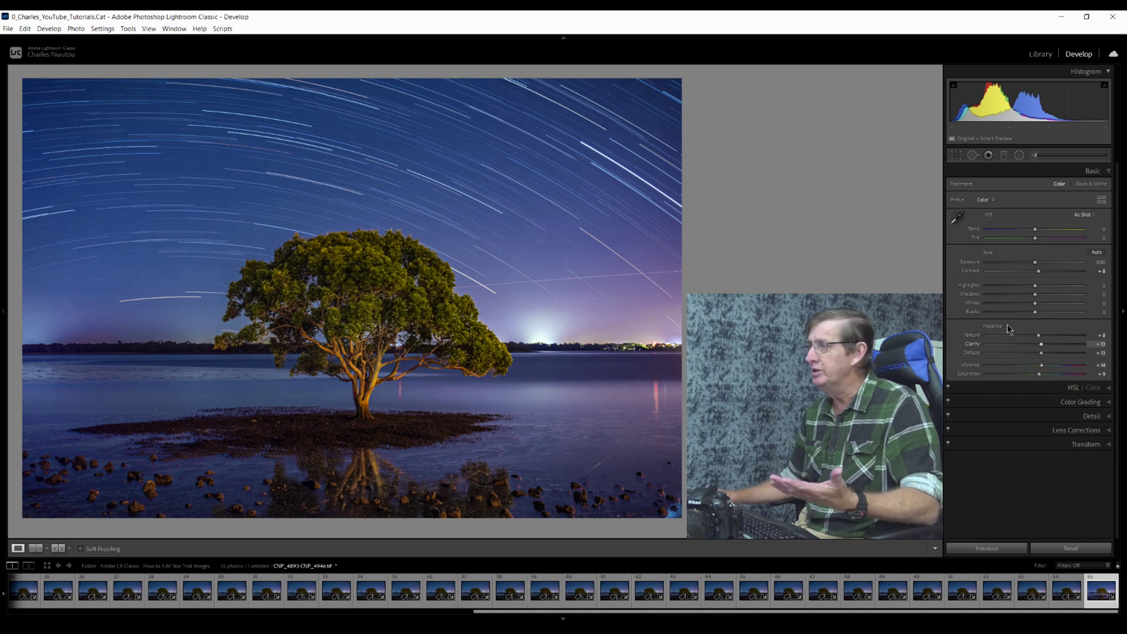
Step: Reduce the Highlights of the whole star trail image to -35
drag(1035, 287, 1027, 288)
double_click(1021, 286)
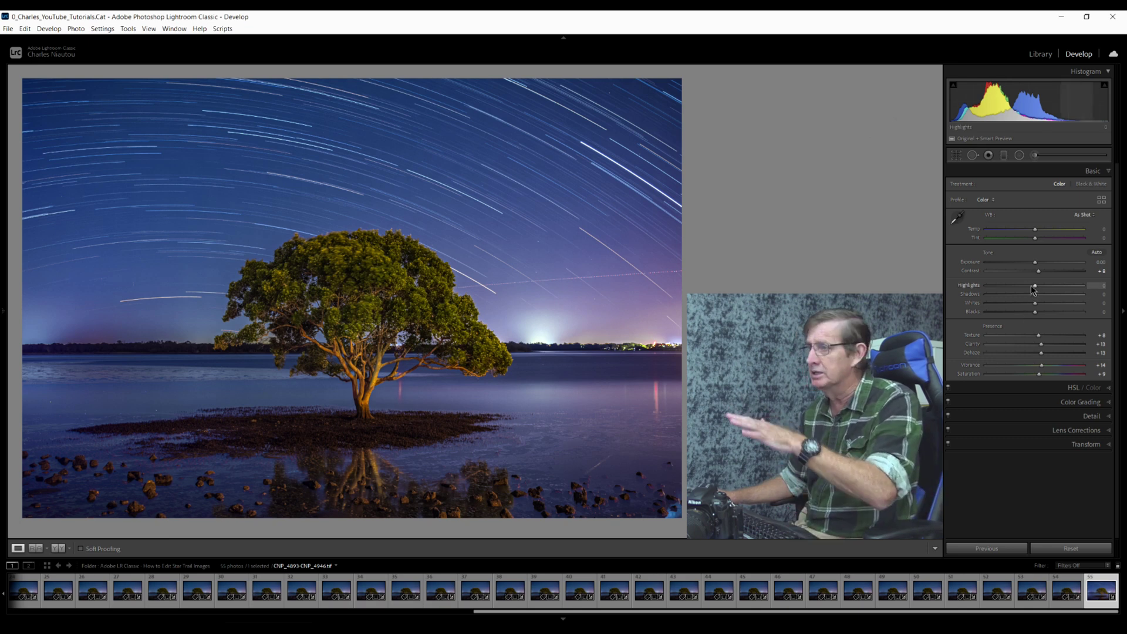
drag(1032, 287, 1018, 287)
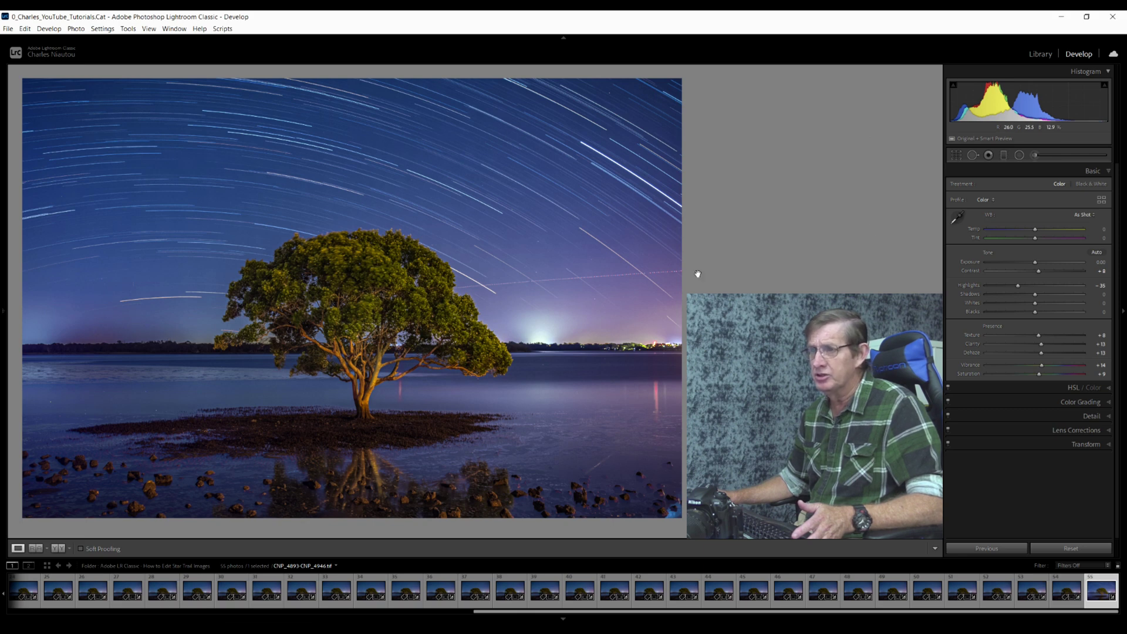
Step: Paint an Adjustment Brush mask along the horizon beside the tree and lower its Saturation to -19 and Highlights to -18
click(1034, 156)
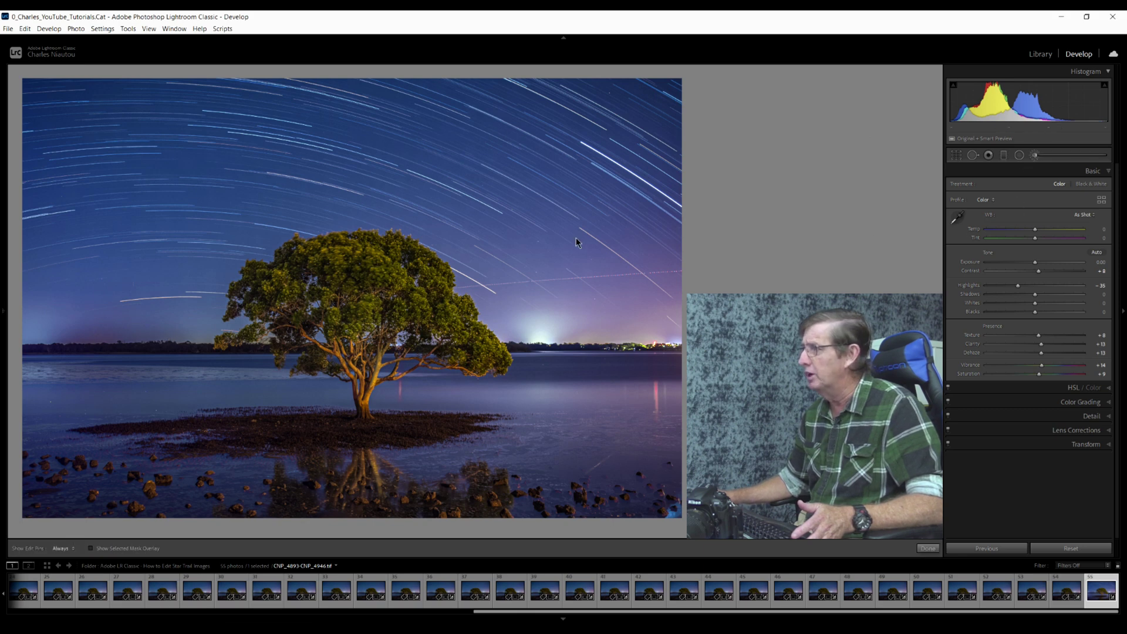
key(h)
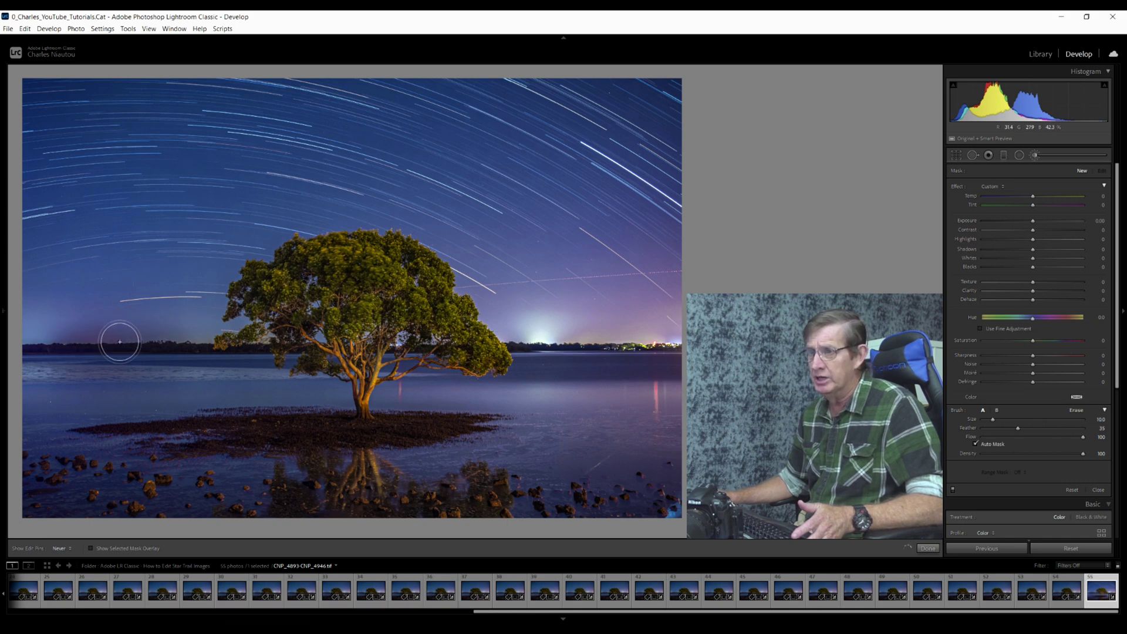
key(h)
drag(181, 338, 182, 339)
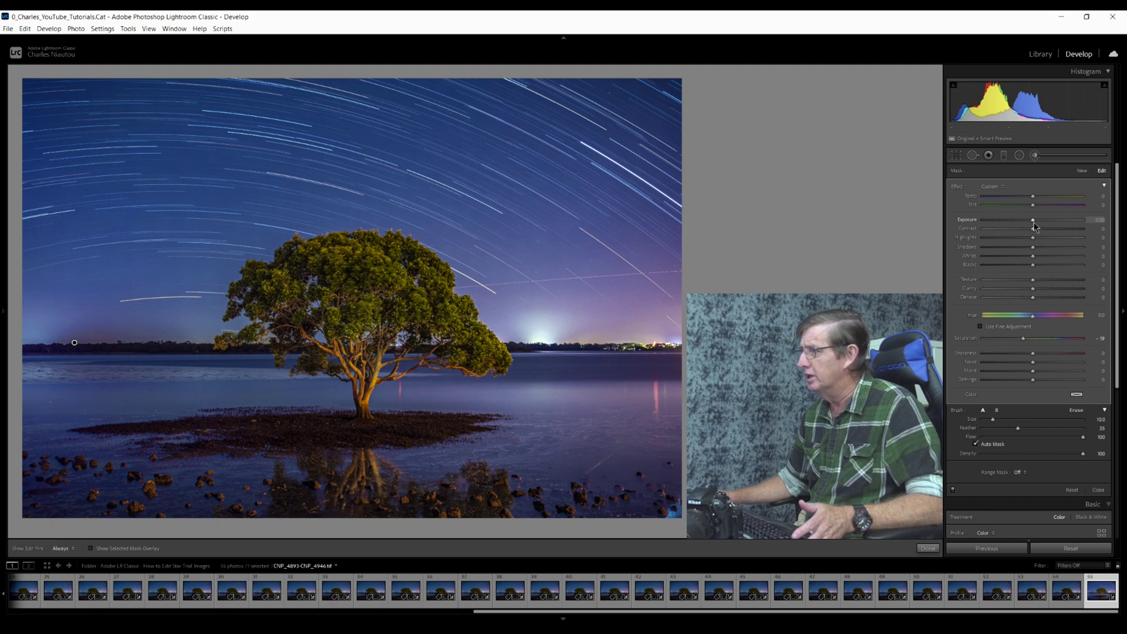
drag(1034, 237, 1025, 237)
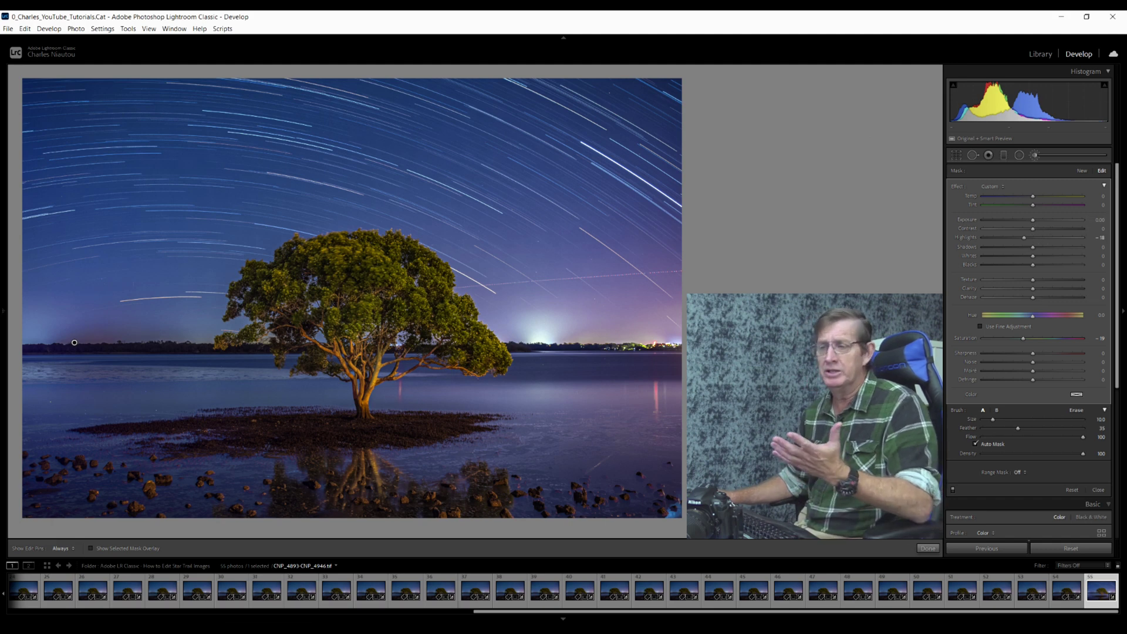